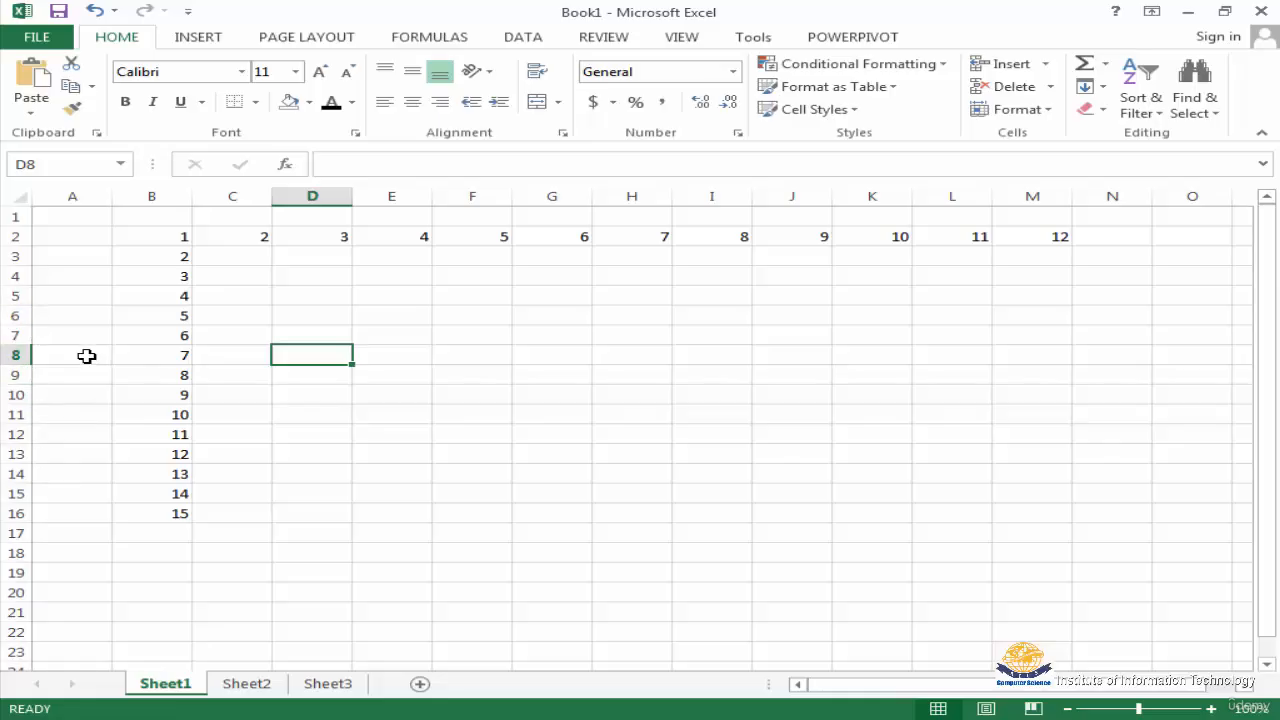
# Hide row 6 of Sheet1
pyautogui.click(15, 315)
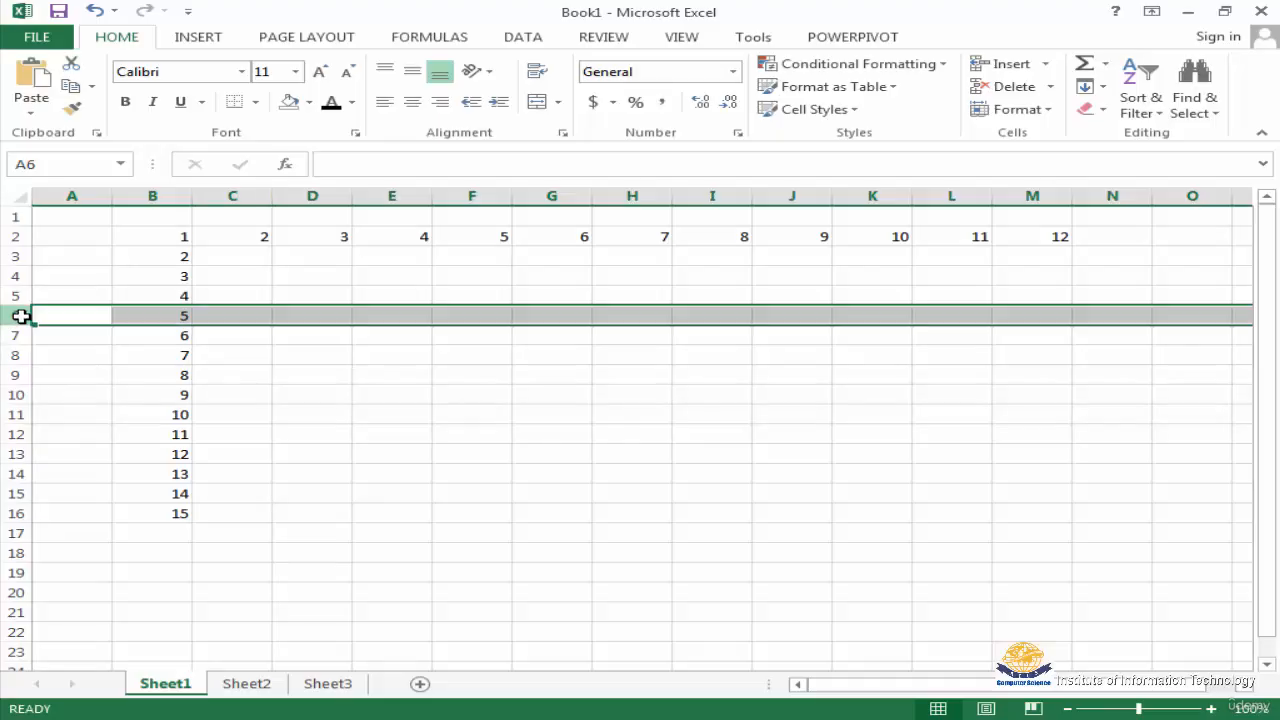
pyautogui.click(1046, 110)
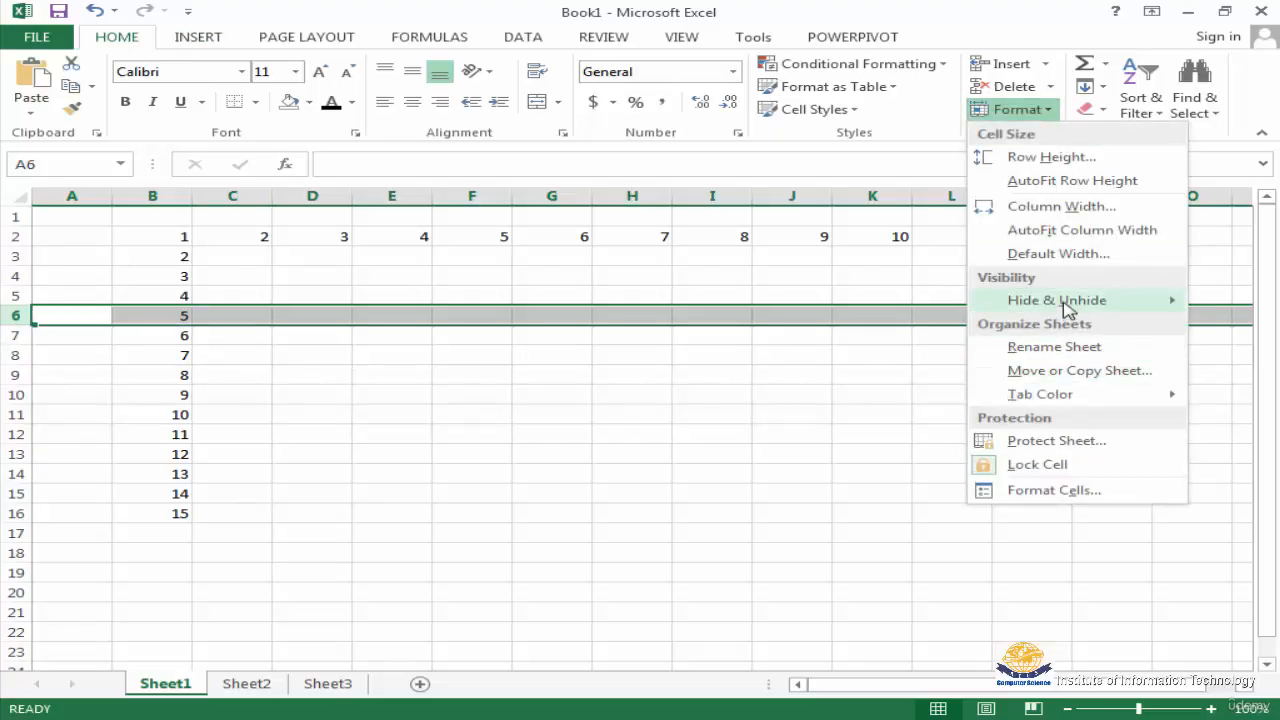
pyautogui.moveTo(1066, 310)
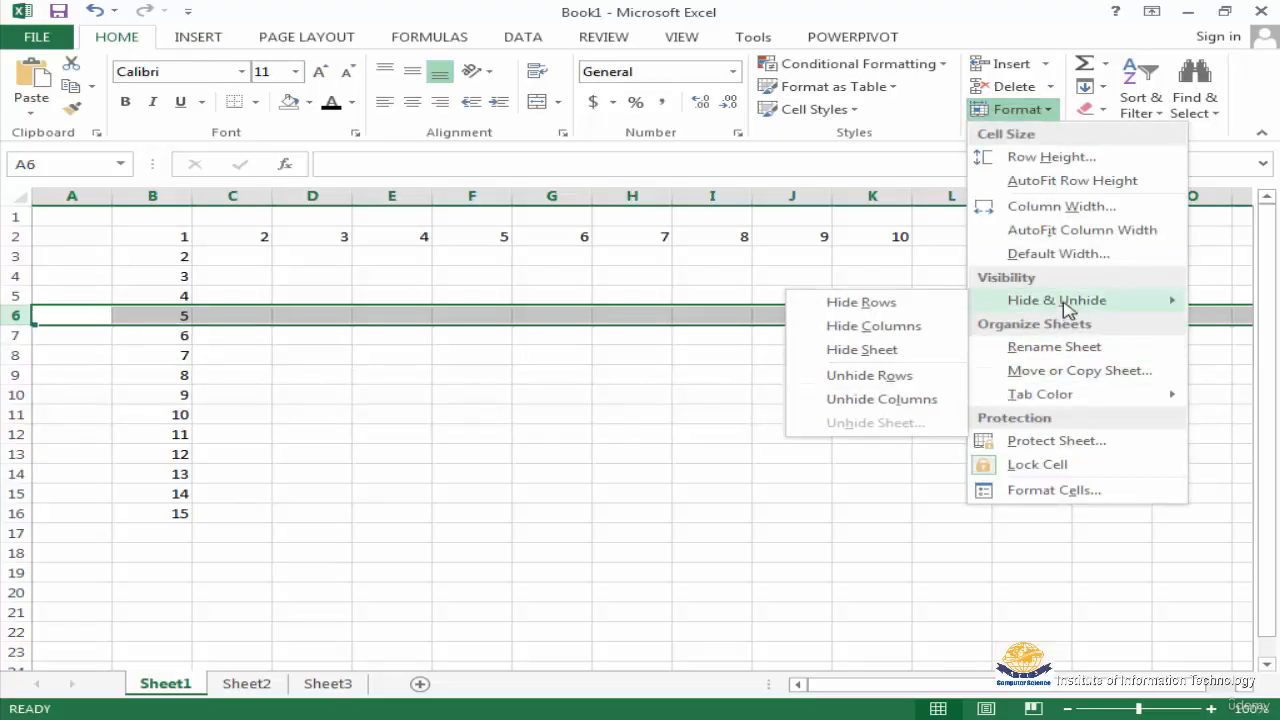
pyautogui.click(866, 306)
pyautogui.click(232, 433)
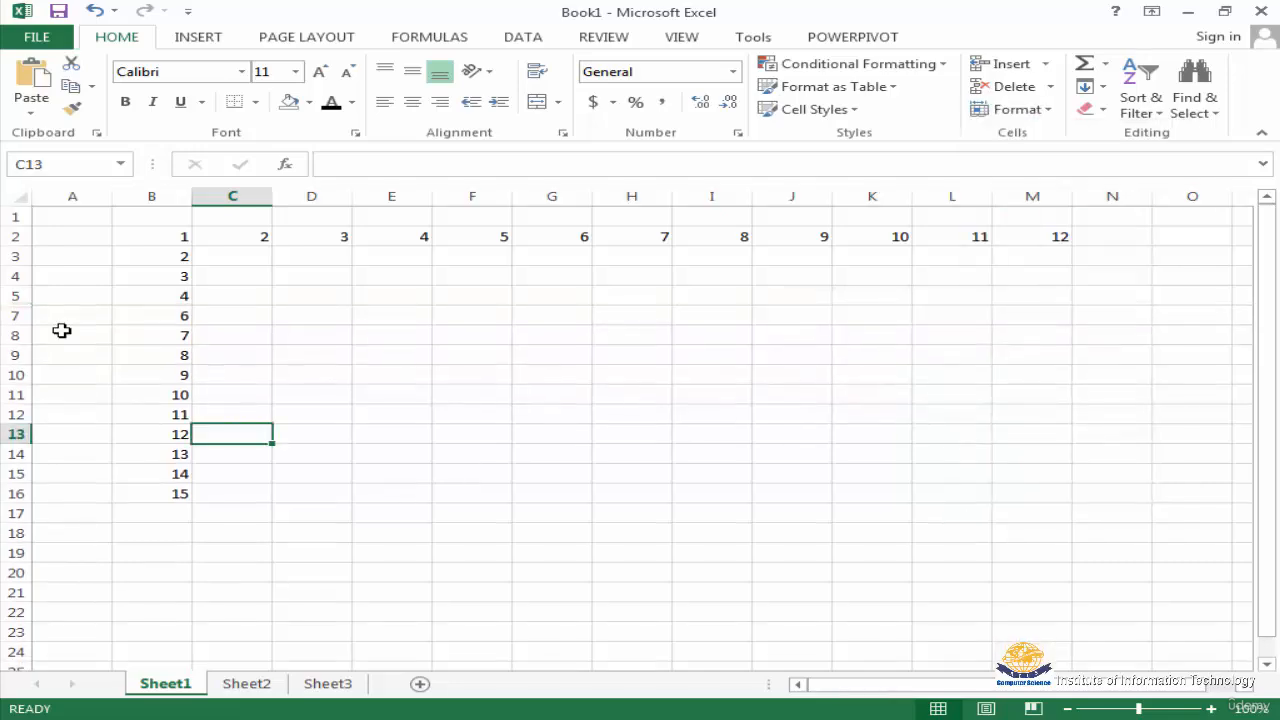
# Hide column D of Sheet1
pyautogui.click(323, 199)
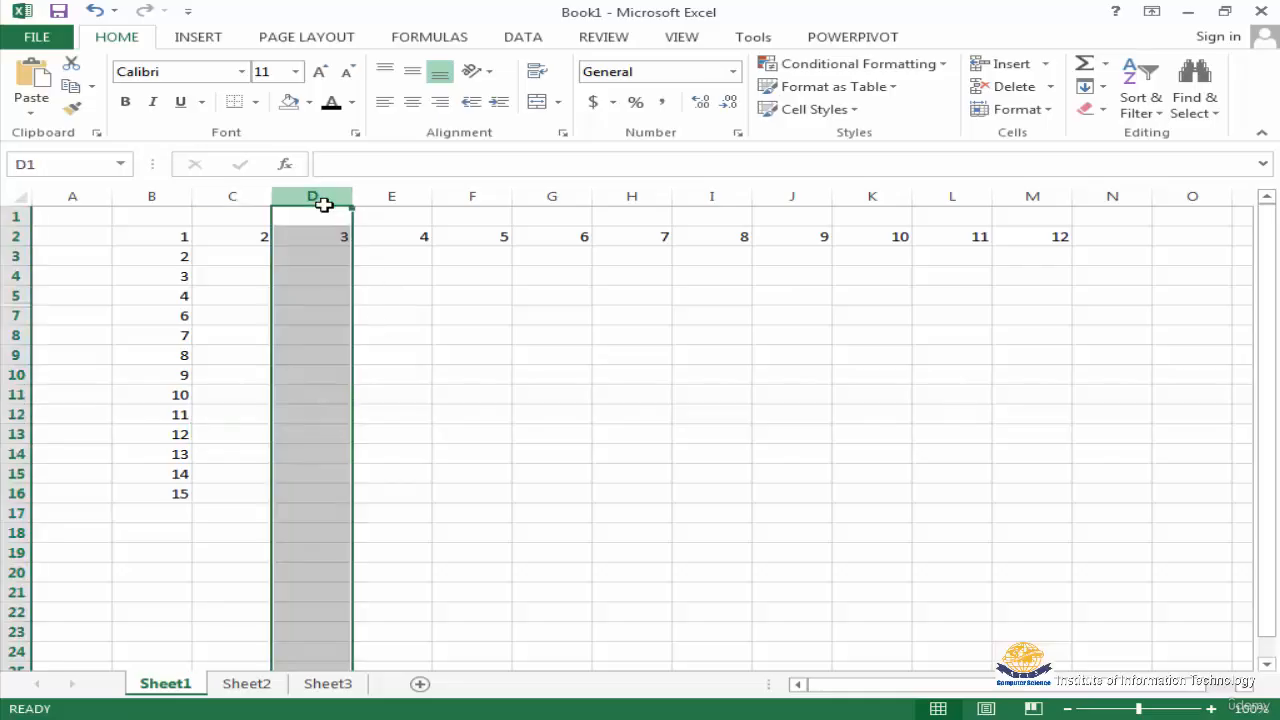
pyautogui.click(1044, 108)
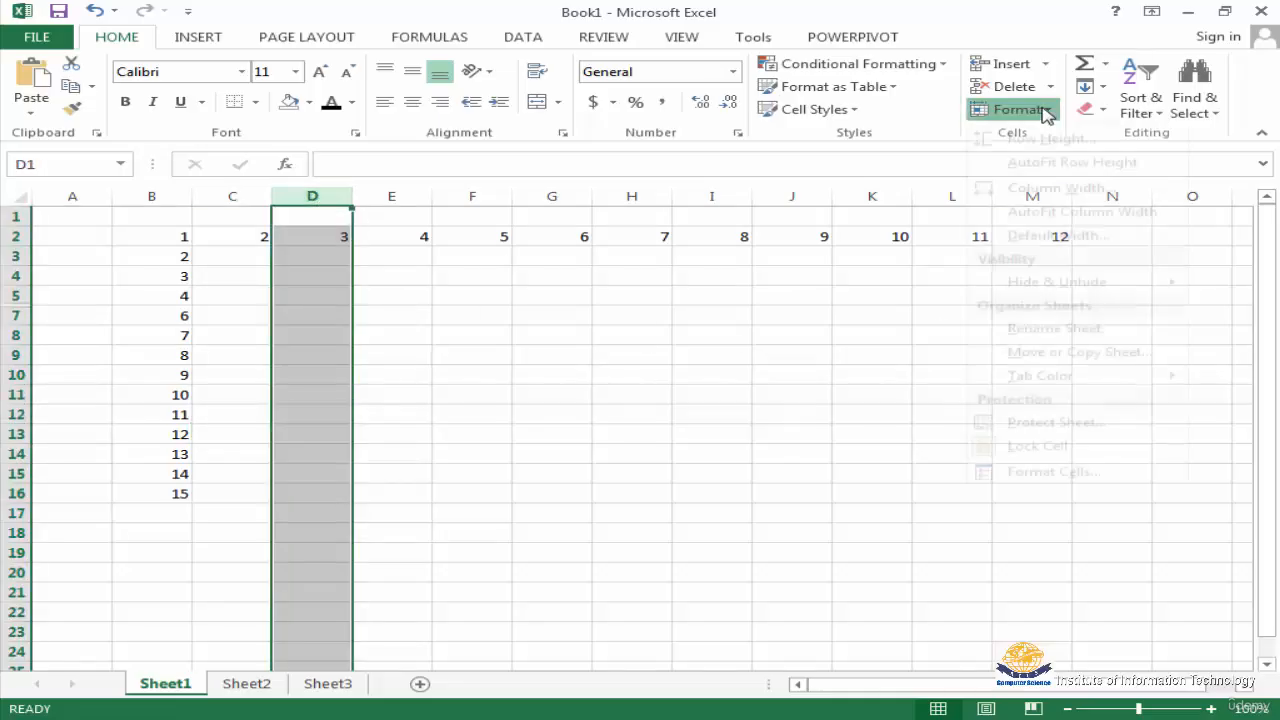
pyautogui.moveTo(1066, 307)
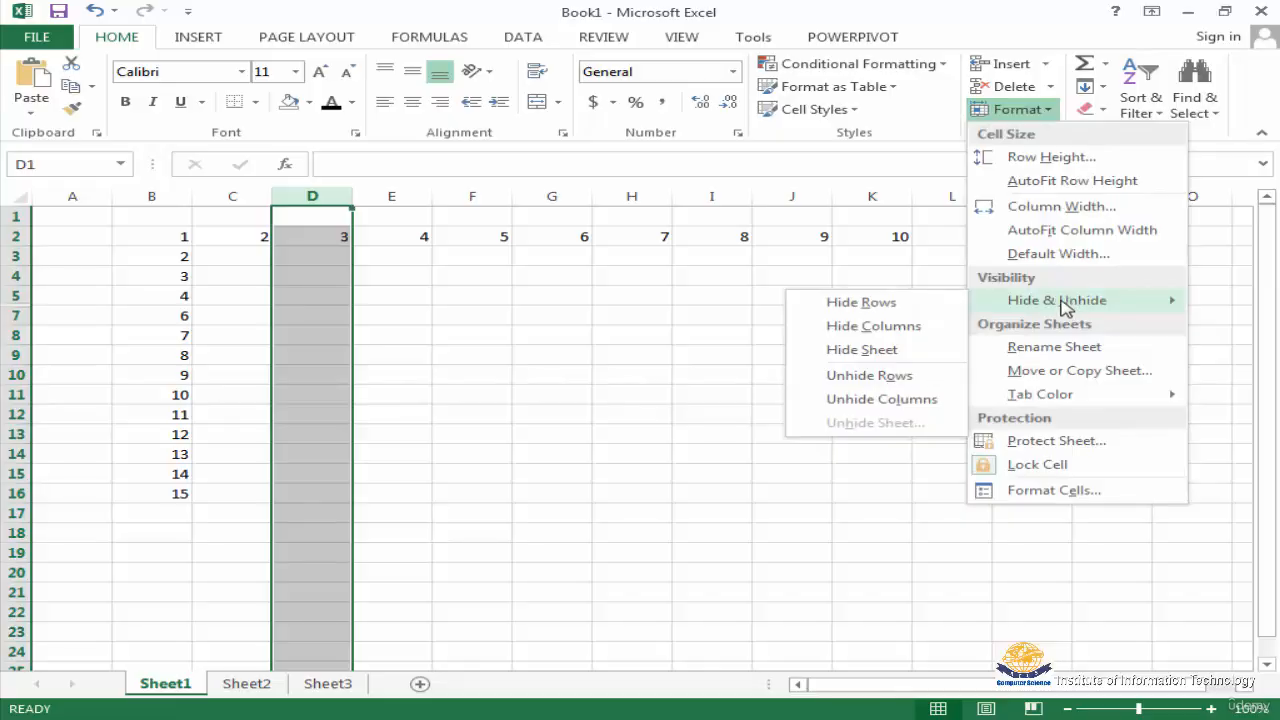
pyautogui.click(907, 326)
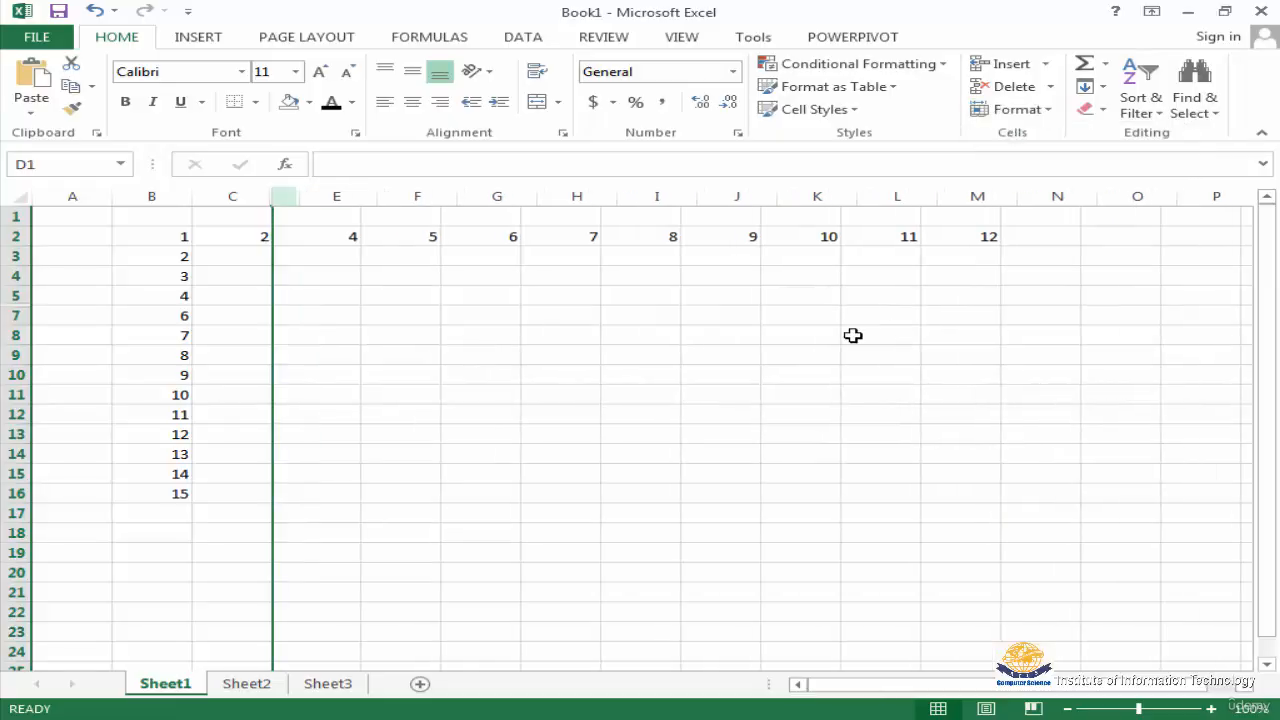
pyautogui.click(420, 354)
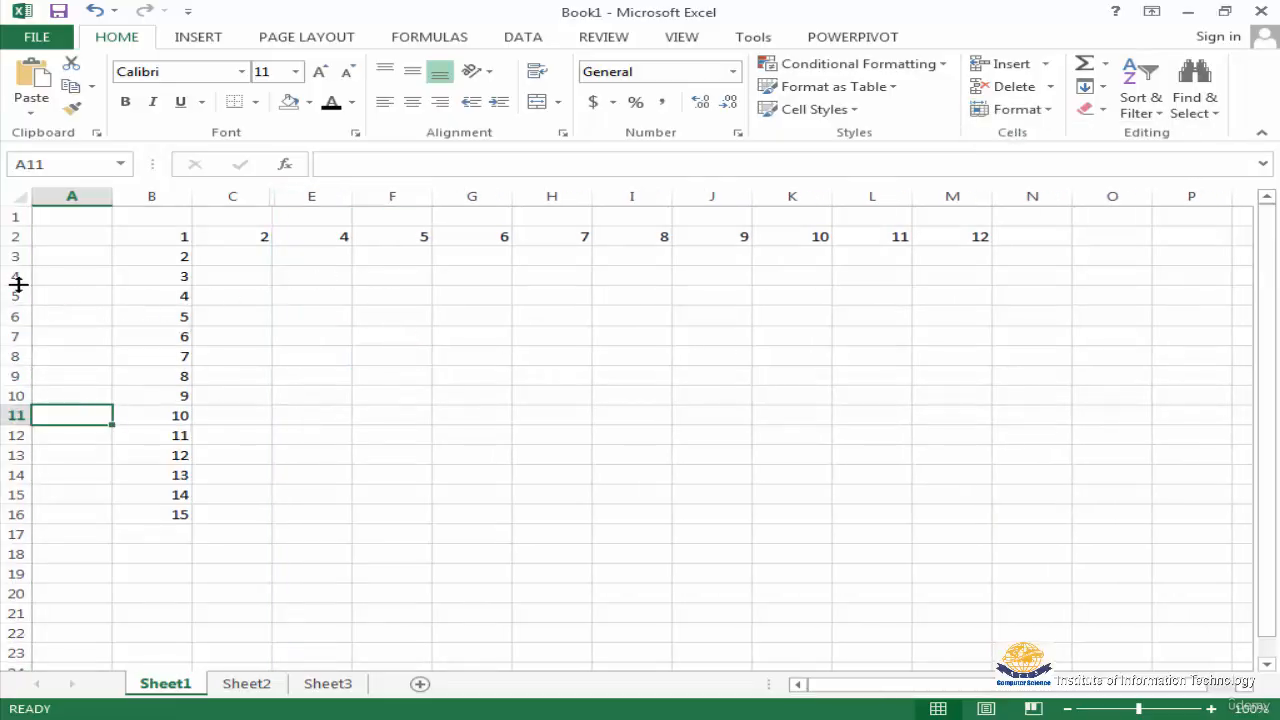
# Hide rows 4 through 11 together
pyautogui.moveTo(20, 284); pyautogui.dragTo(11, 414)
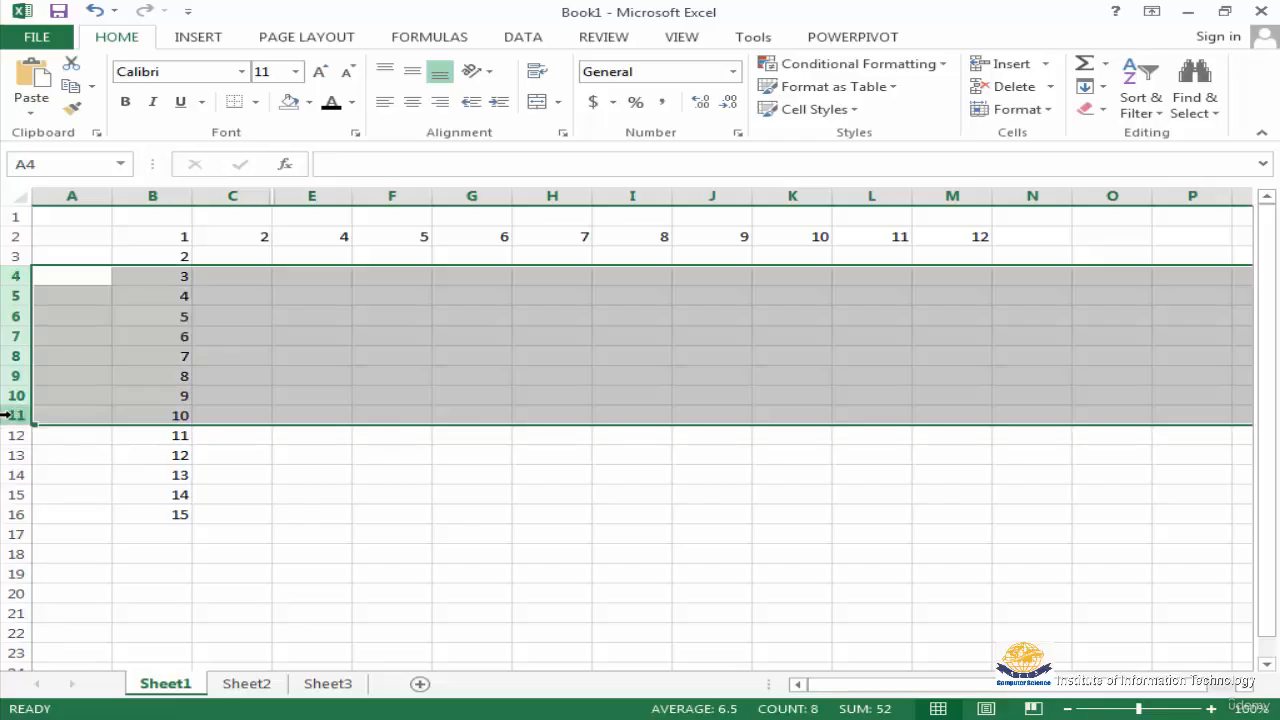
pyautogui.click(1050, 112)
pyautogui.moveTo(1046, 300)
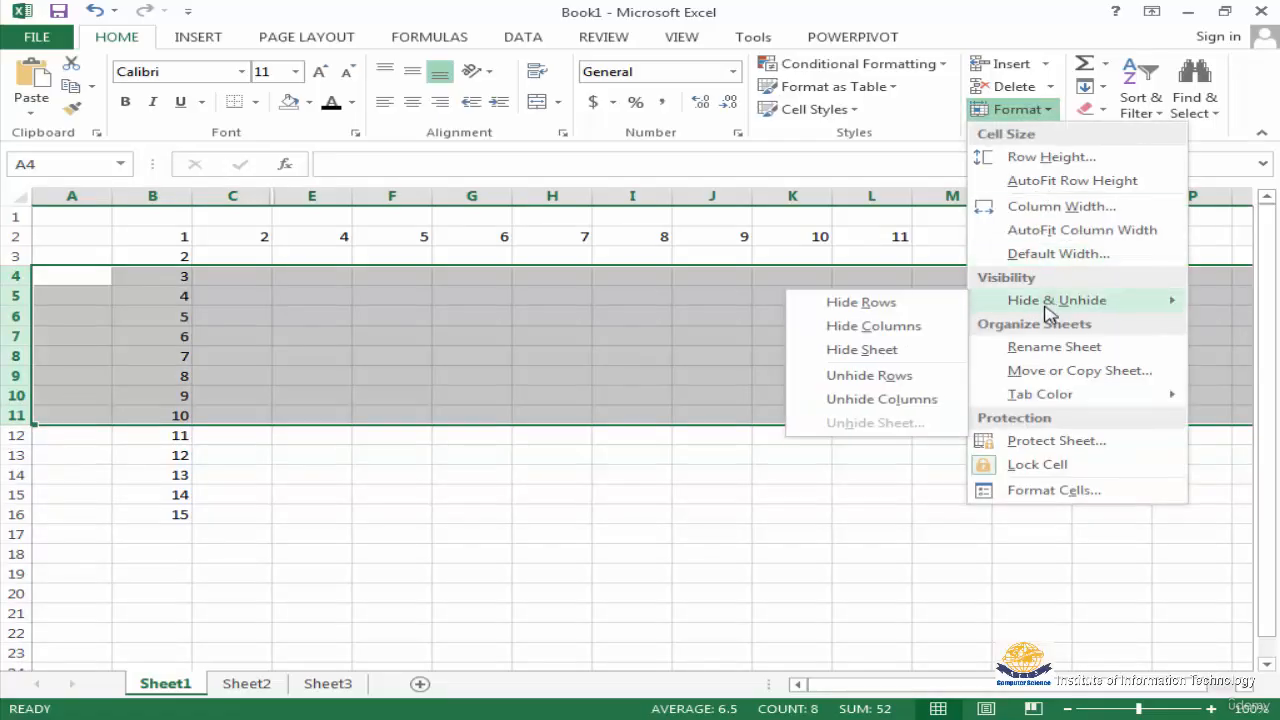
pyautogui.click(851, 302)
pyautogui.click(470, 414)
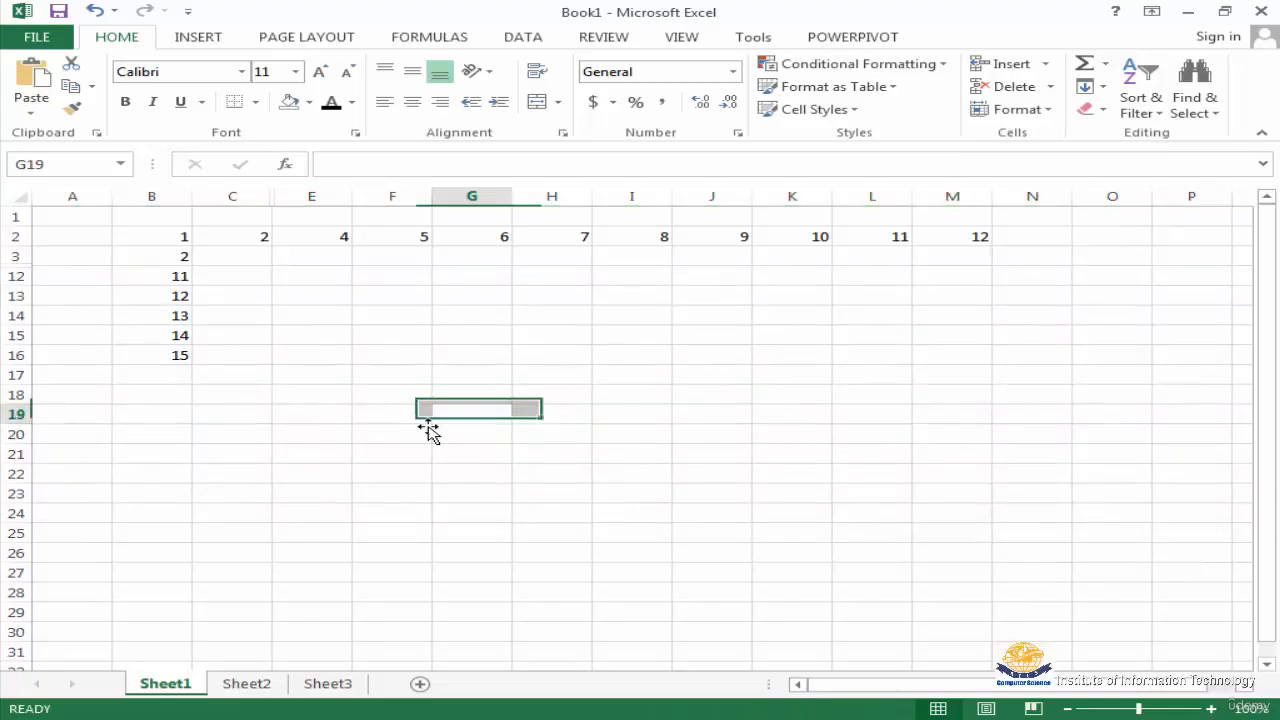
# Hide all visible columns from C through K together
pyautogui.moveTo(213, 196); pyautogui.dragTo(812, 198)
pyautogui.click(1045, 110)
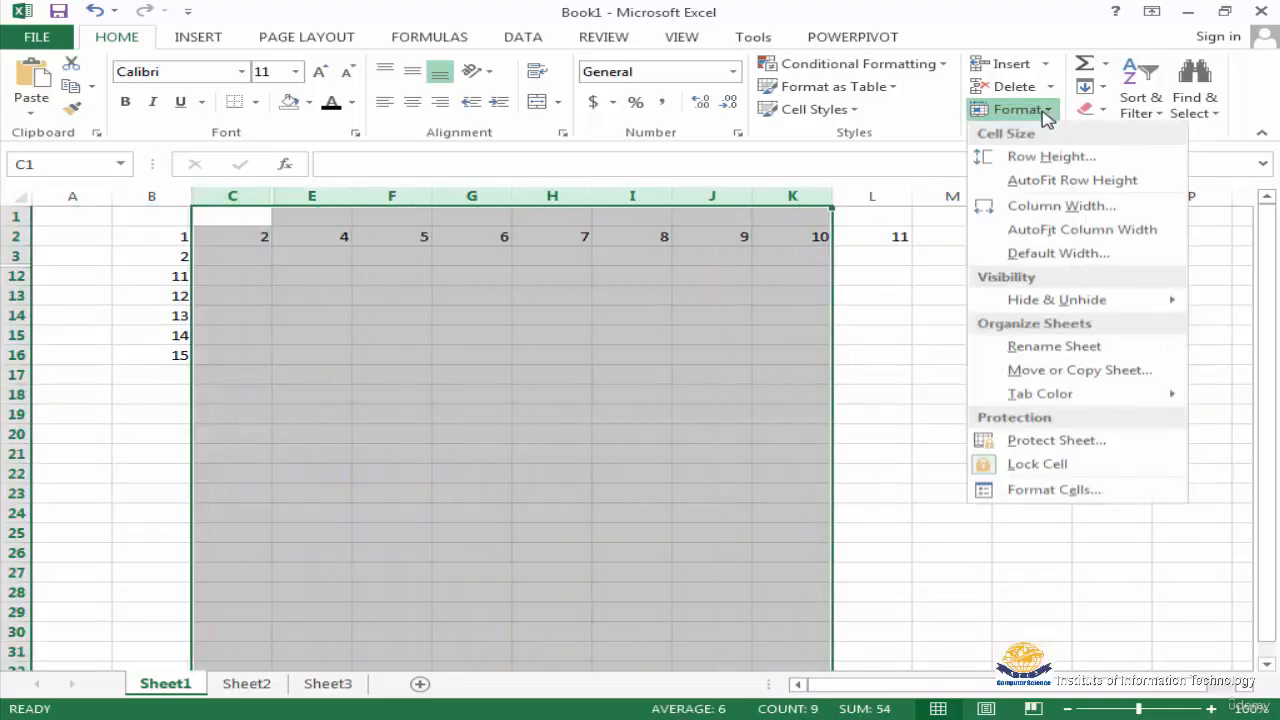
pyautogui.moveTo(1063, 310)
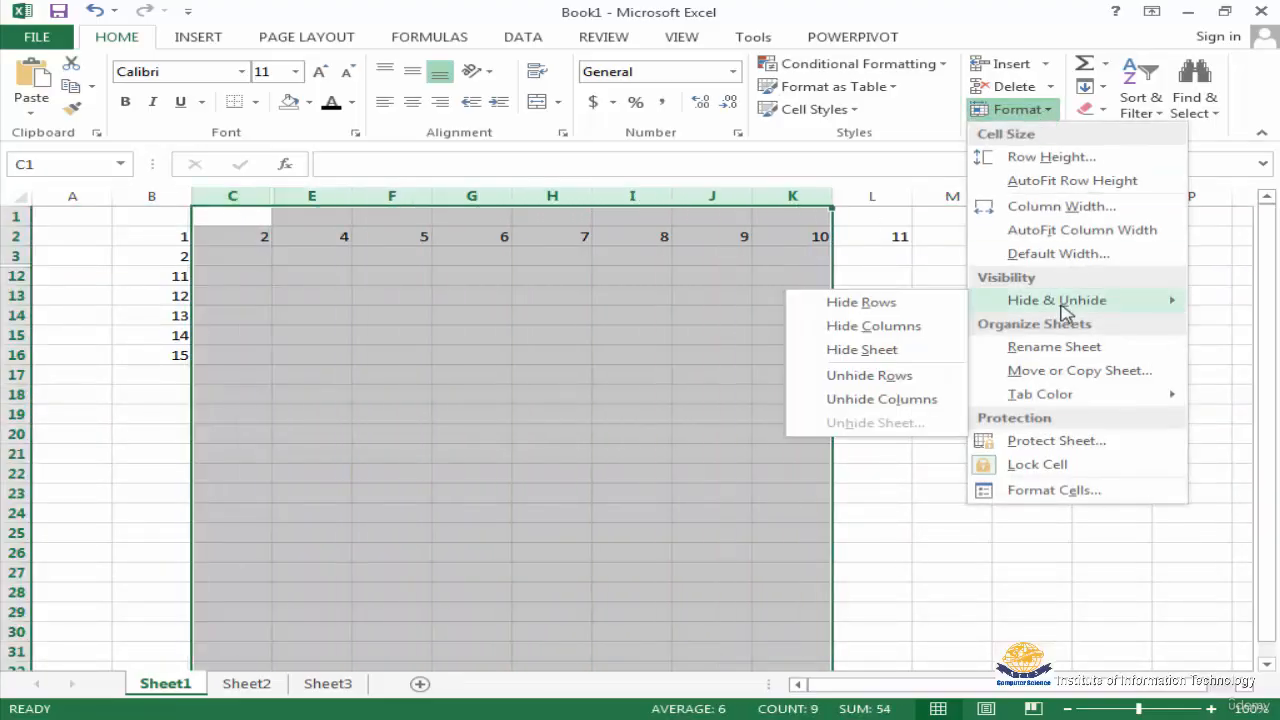
pyautogui.click(873, 326)
pyautogui.click(424, 340)
pyautogui.press('Left')
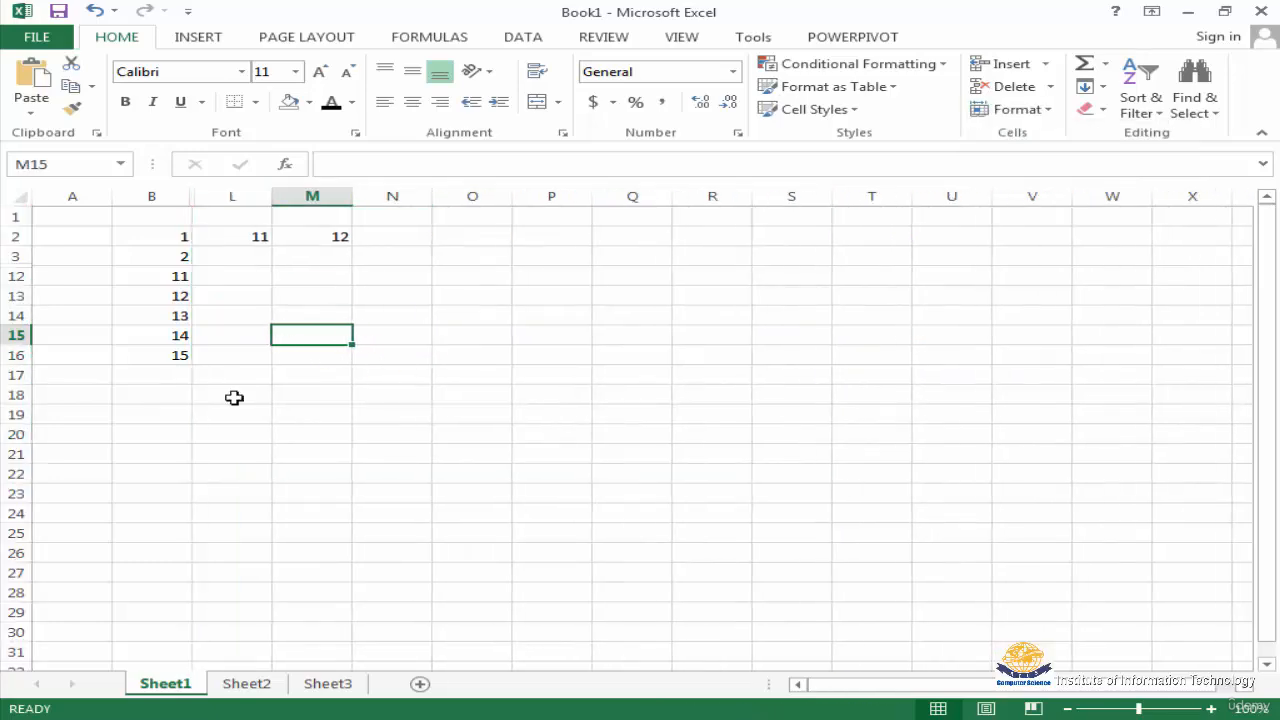
pyautogui.press('Down')
pyautogui.press('Down')
pyautogui.press('Down')
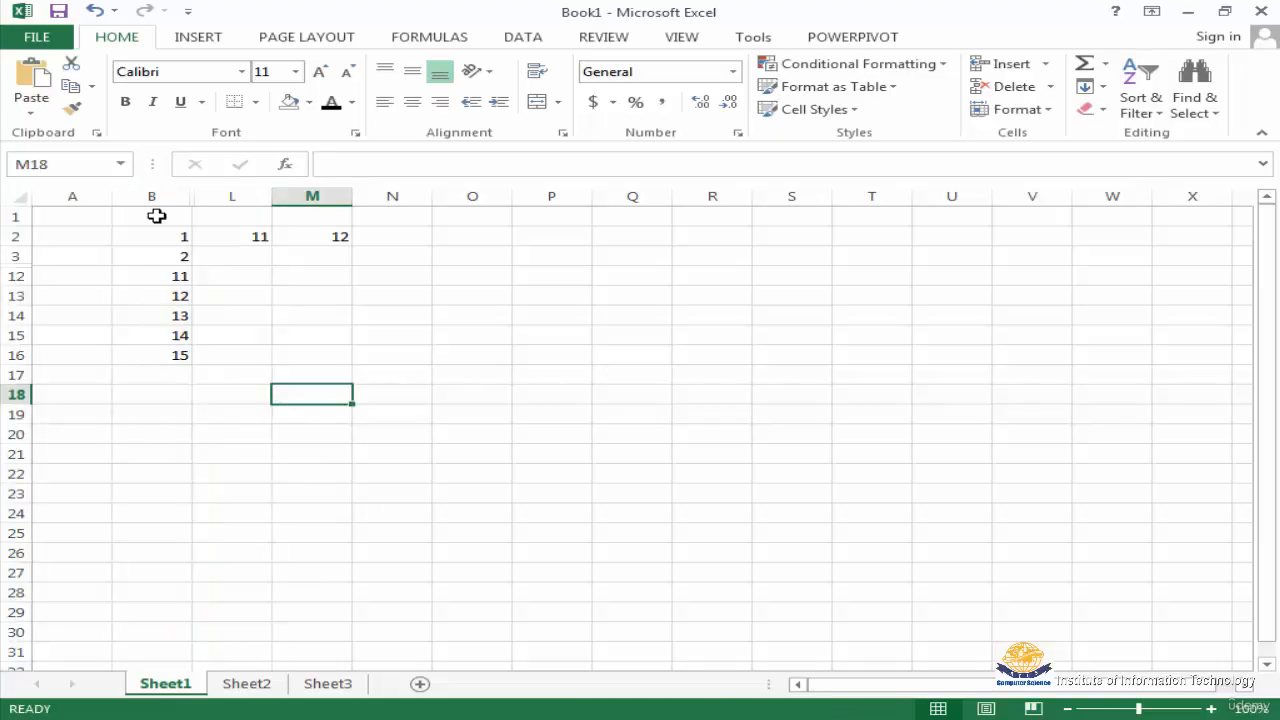
# Unhide all the hidden columns between columns B and L
pyautogui.moveTo(155, 196); pyautogui.dragTo(232, 197)
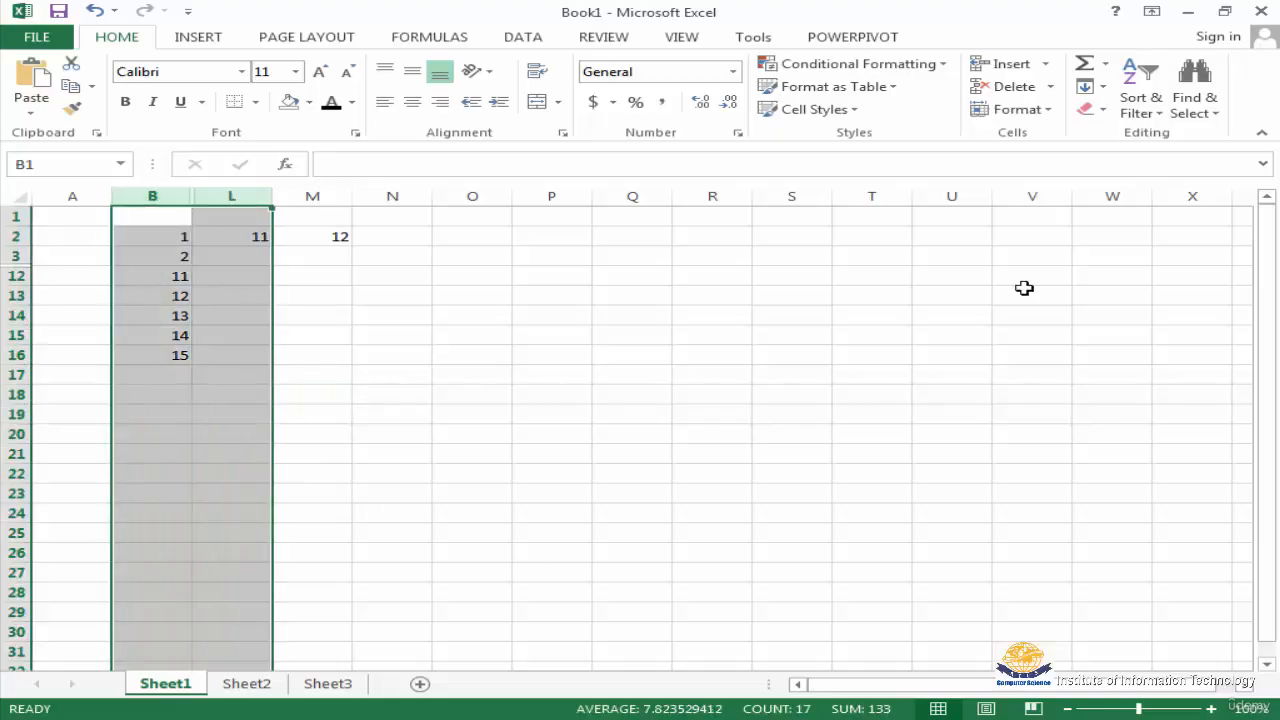
pyautogui.click(1040, 110)
pyautogui.moveTo(1047, 302)
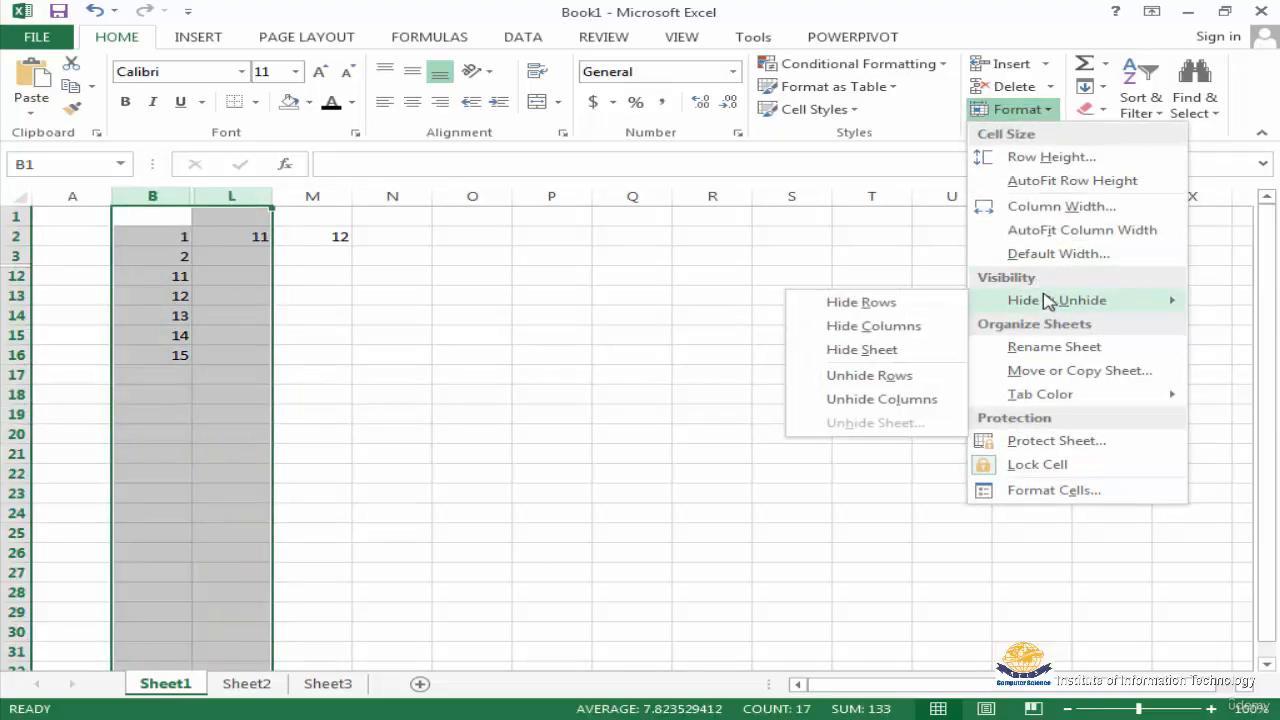
pyautogui.click(882, 400)
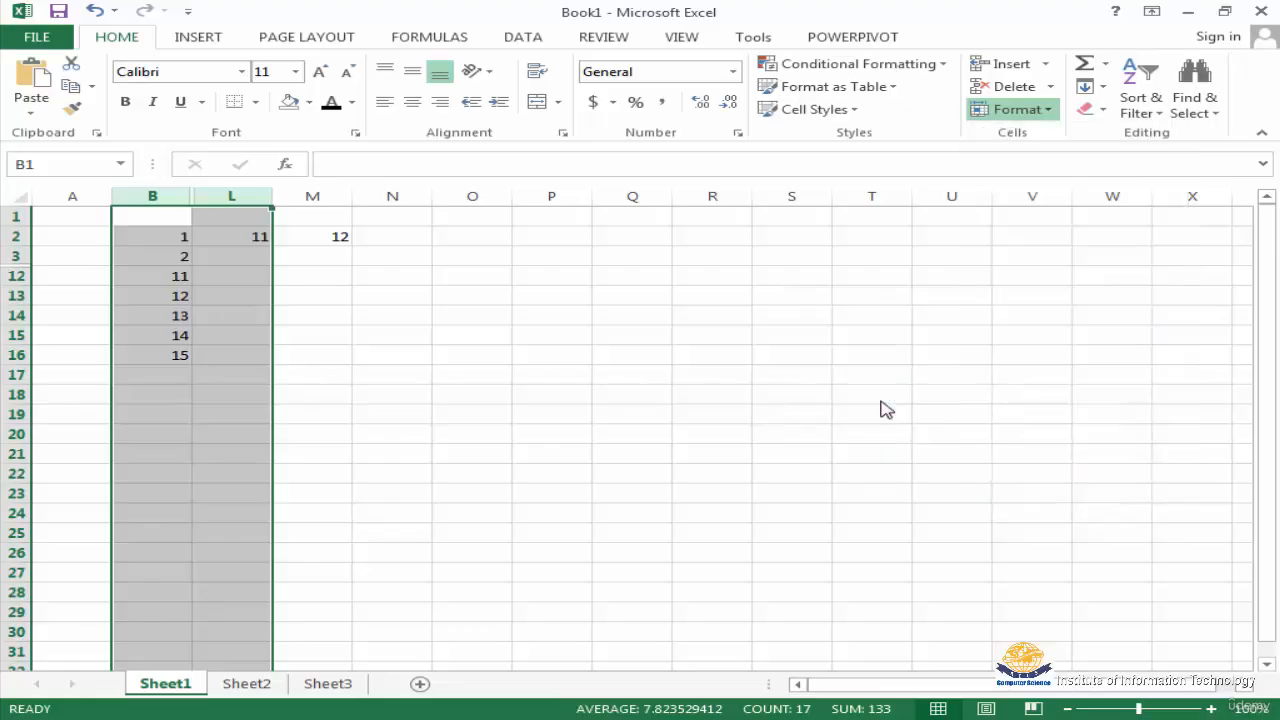
pyautogui.click(556, 392)
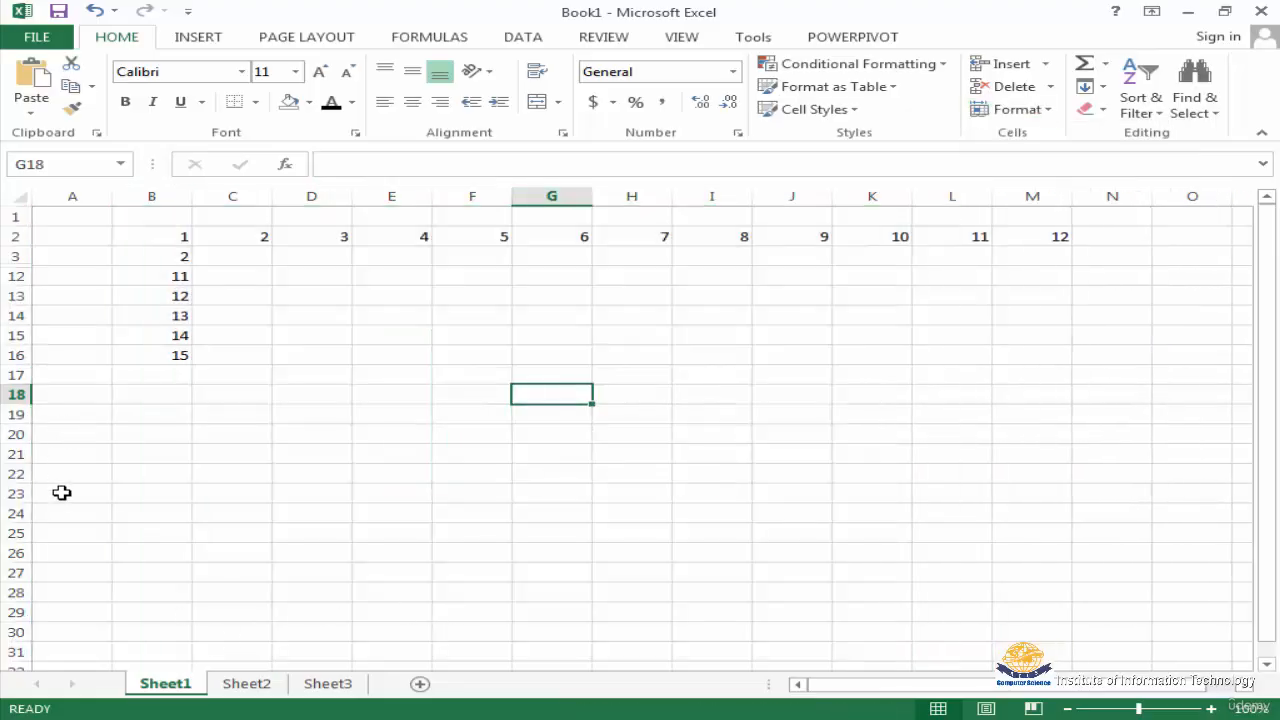
# Unhide all the hidden rows between rows 3 and 12
pyautogui.click(44, 316)
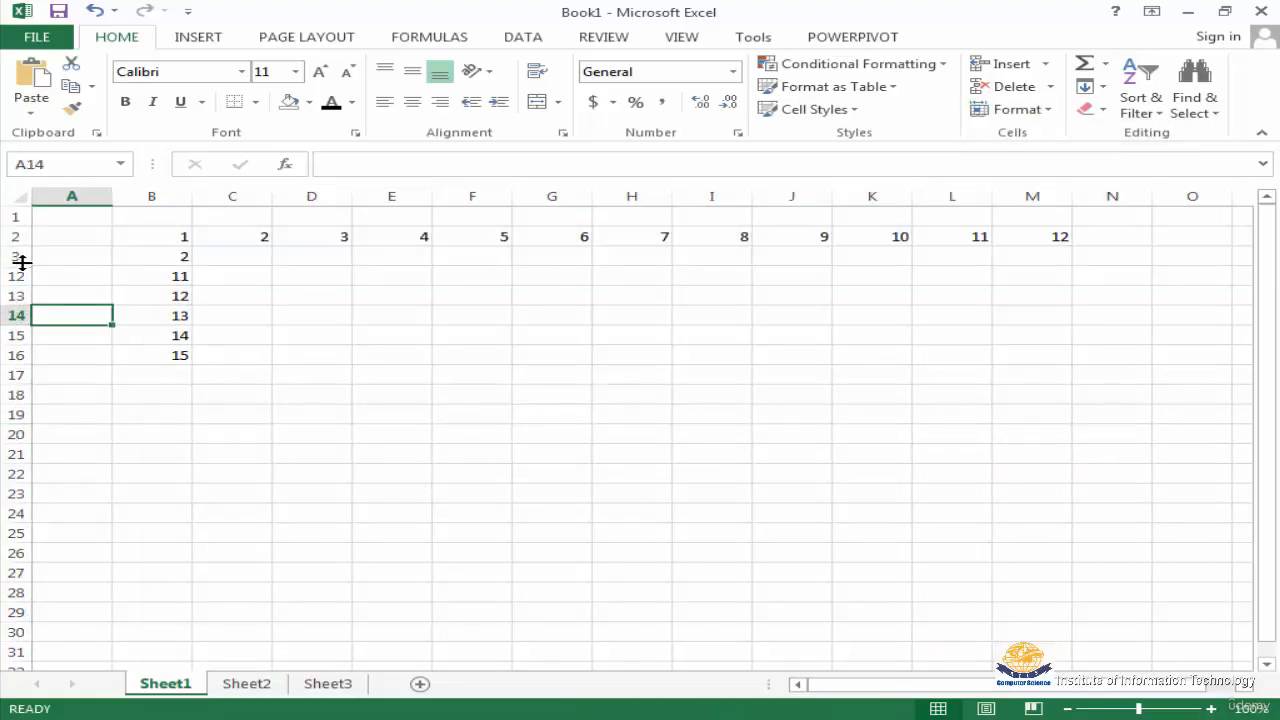
pyautogui.moveTo(10, 258); pyautogui.dragTo(18, 278)
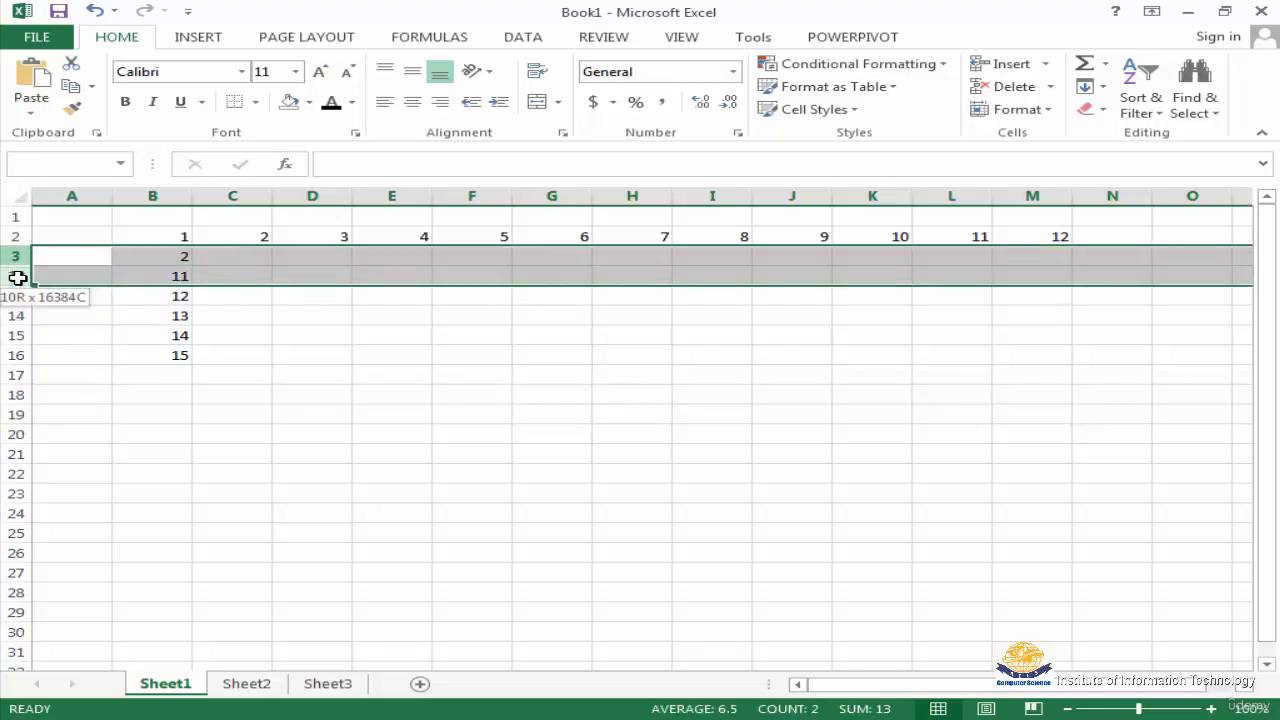
pyautogui.click(1054, 111)
pyautogui.moveTo(1066, 302)
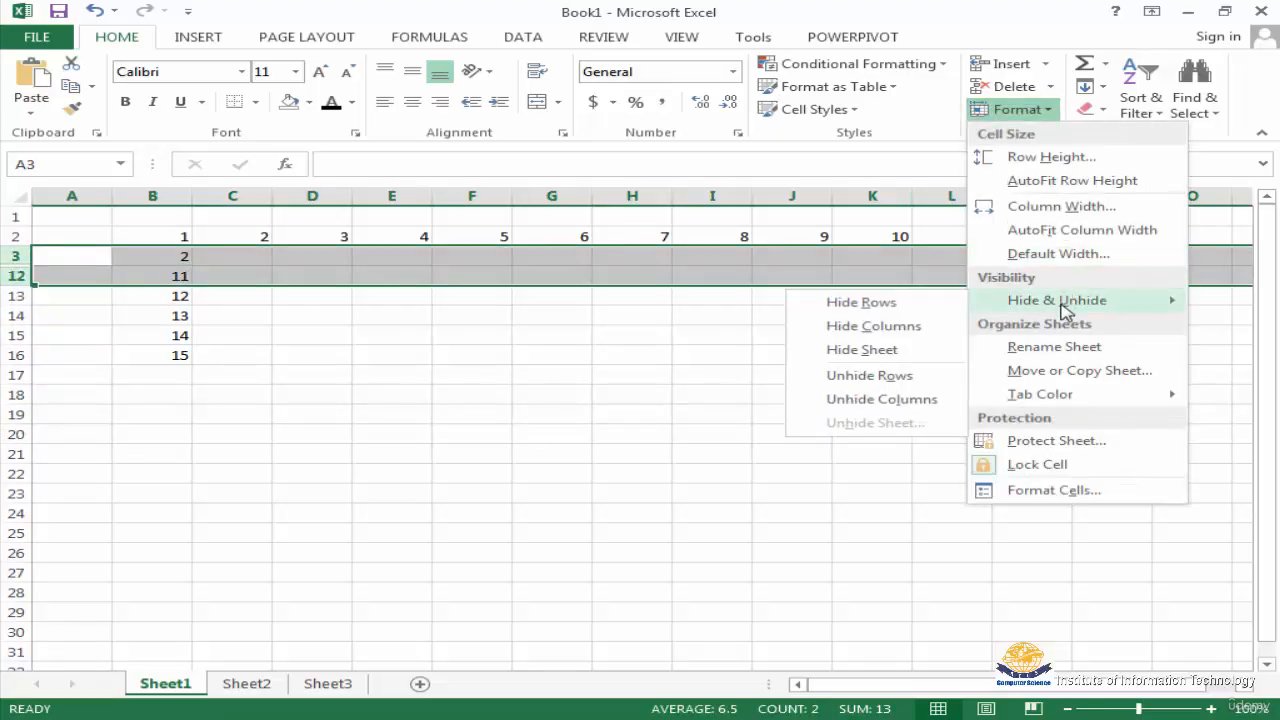
pyautogui.click(874, 376)
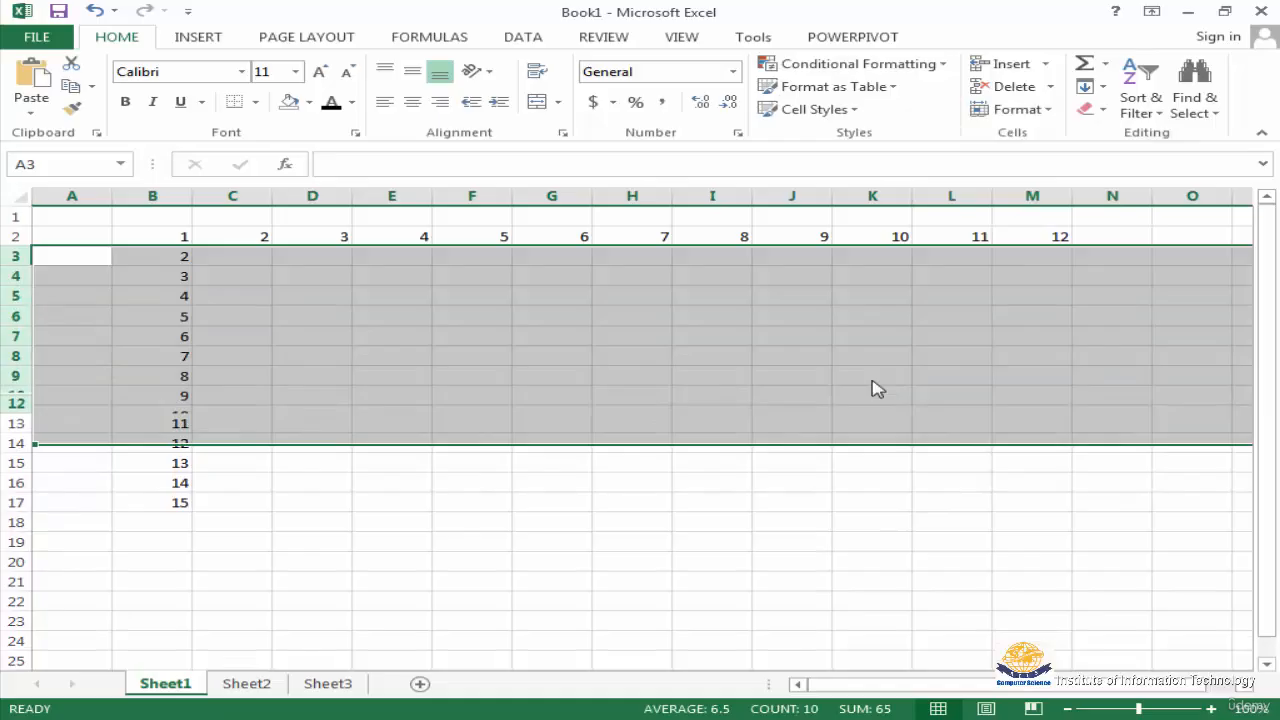
pyautogui.click(480, 414)
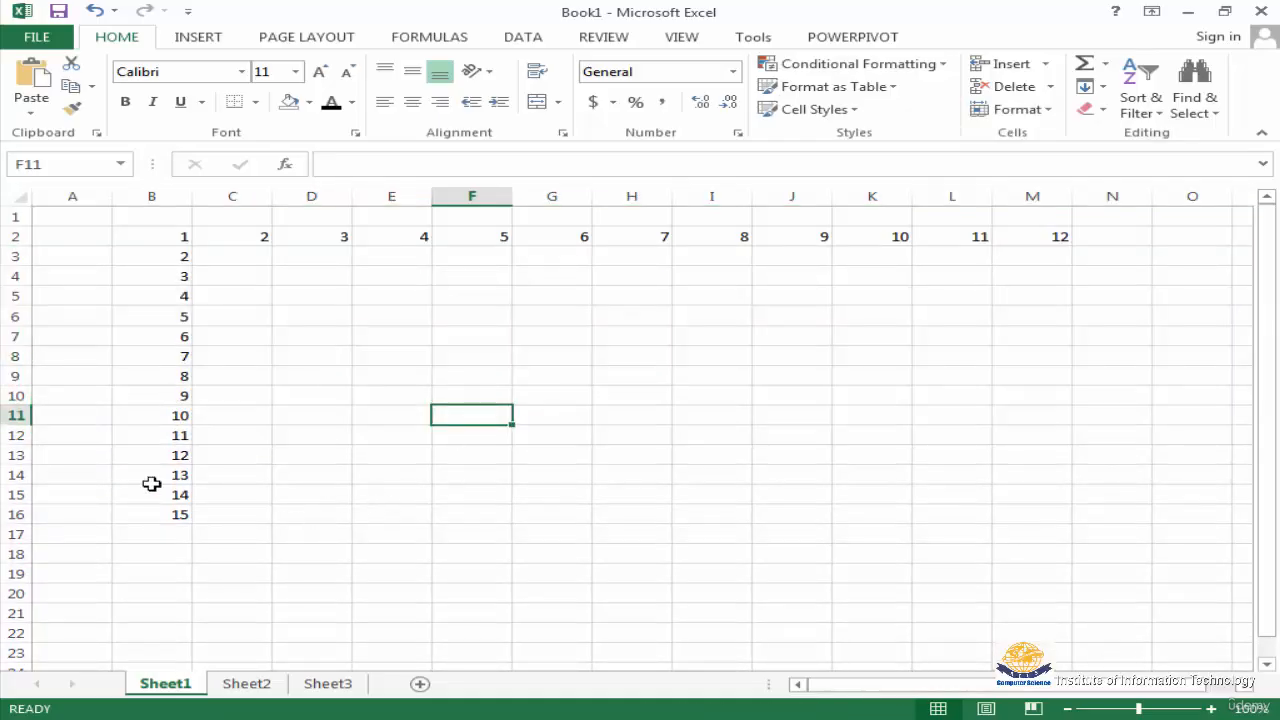
# Insert a blank sheet row above row 7, which holds the number 6 in column B
pyautogui.click(136, 333)
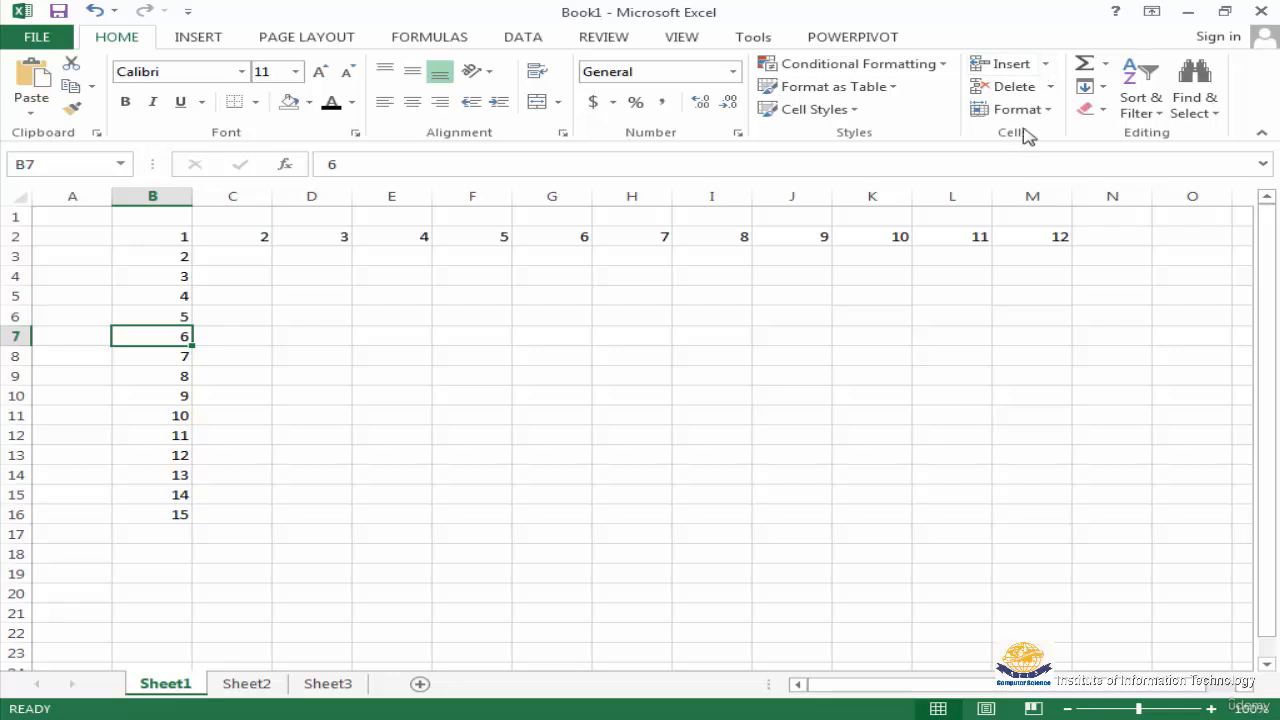
pyautogui.click(1045, 64)
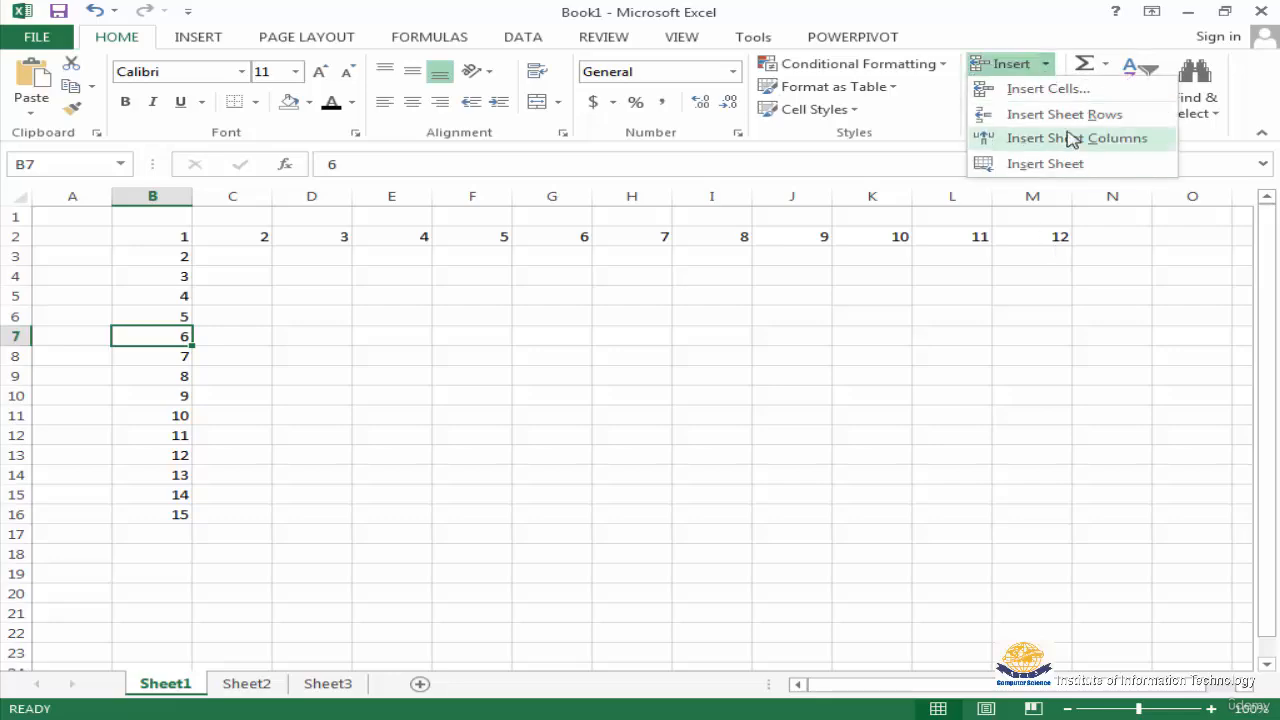
pyautogui.click(1062, 120)
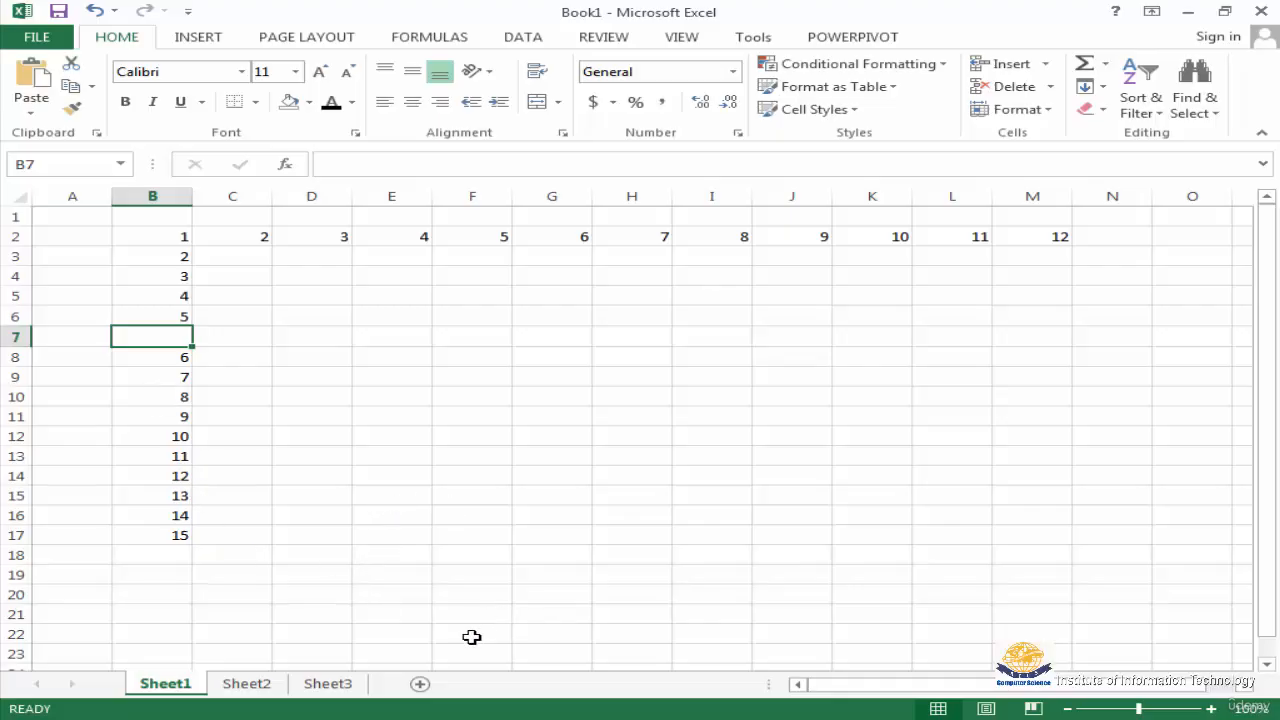
# Insert a blank sheet column before column F, between the numbers 4 and 5
pyautogui.click(472, 278)
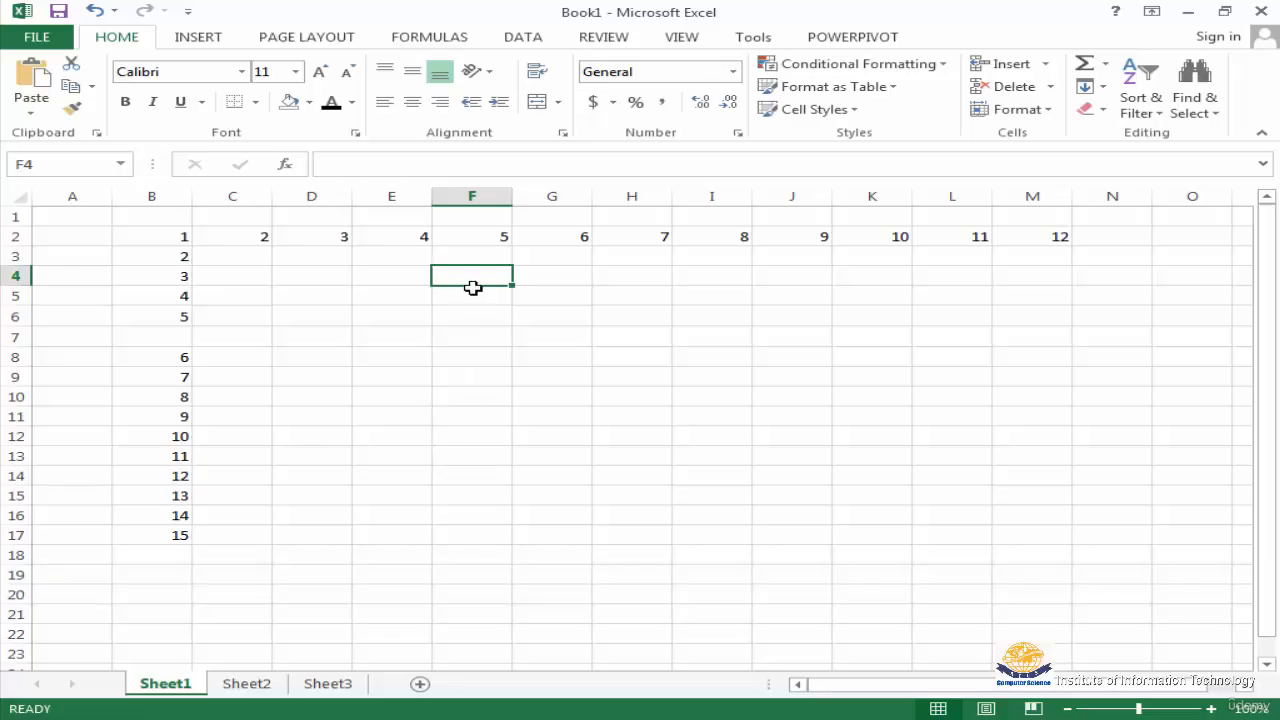
pyautogui.click(1045, 65)
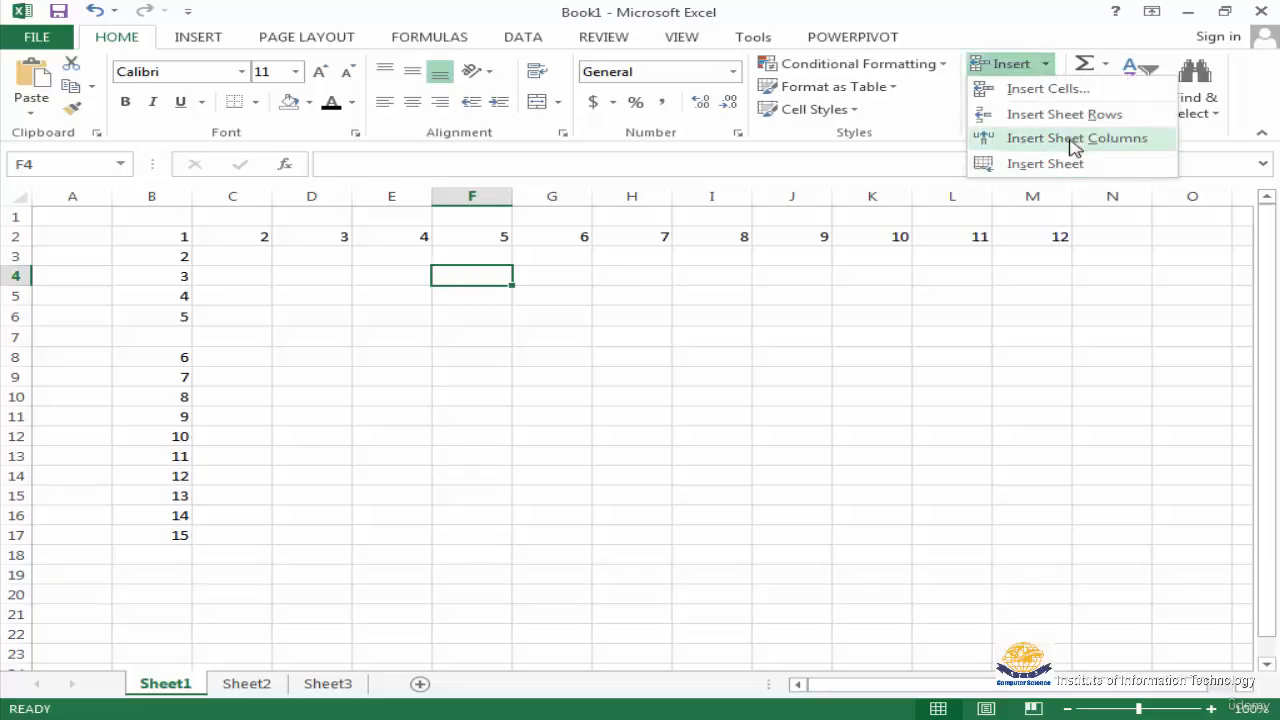
pyautogui.click(1075, 140)
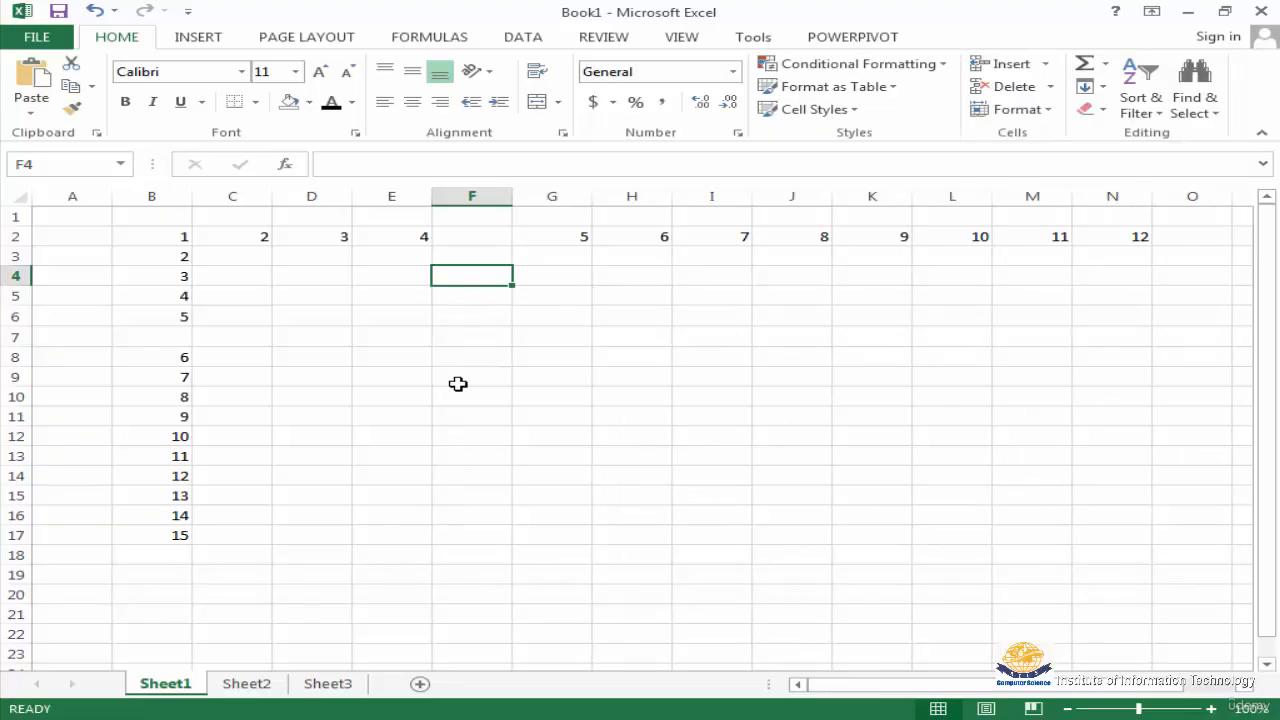
# Delete the blank column F from the sheet
pyautogui.click(471, 199)
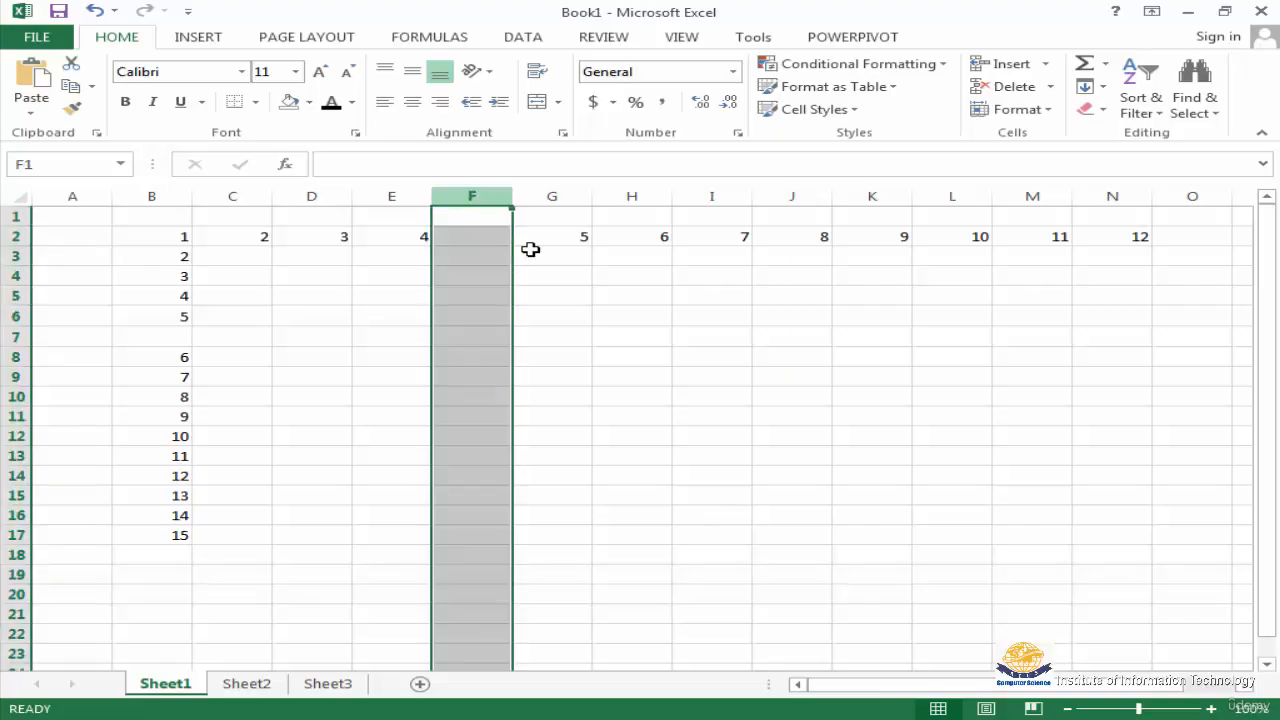
pyautogui.click(1020, 87)
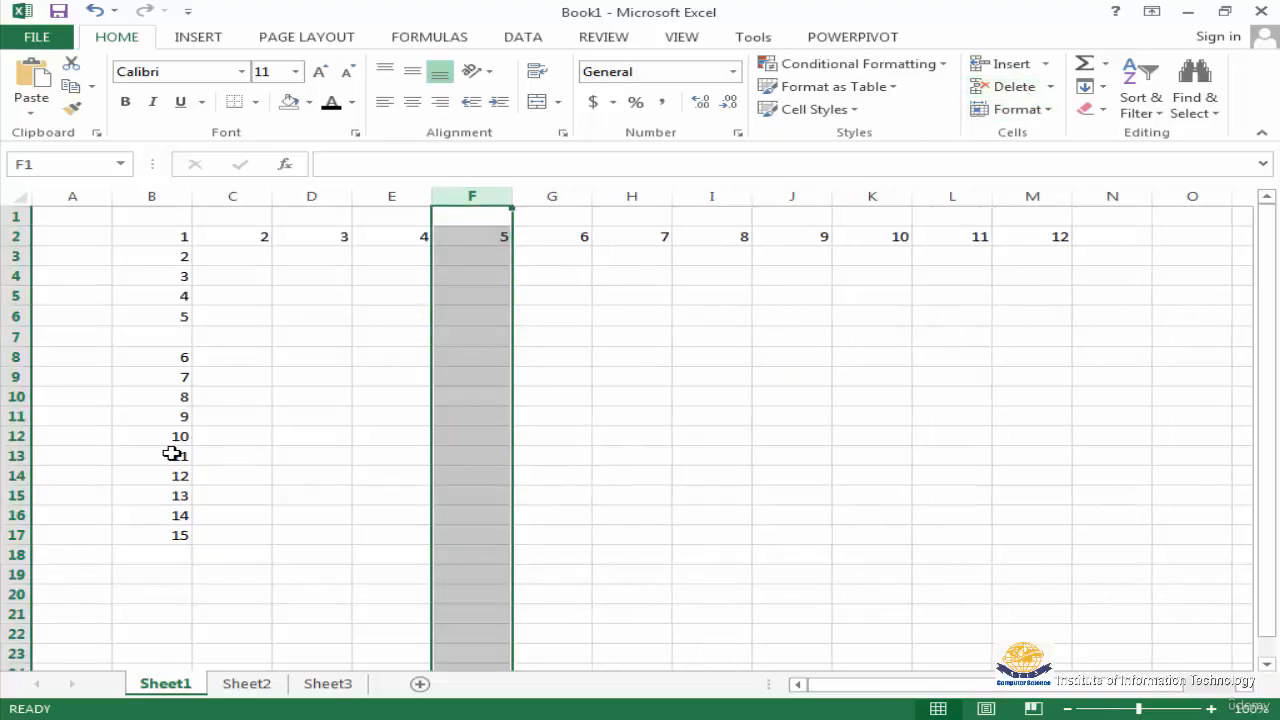
pyautogui.click(300, 398)
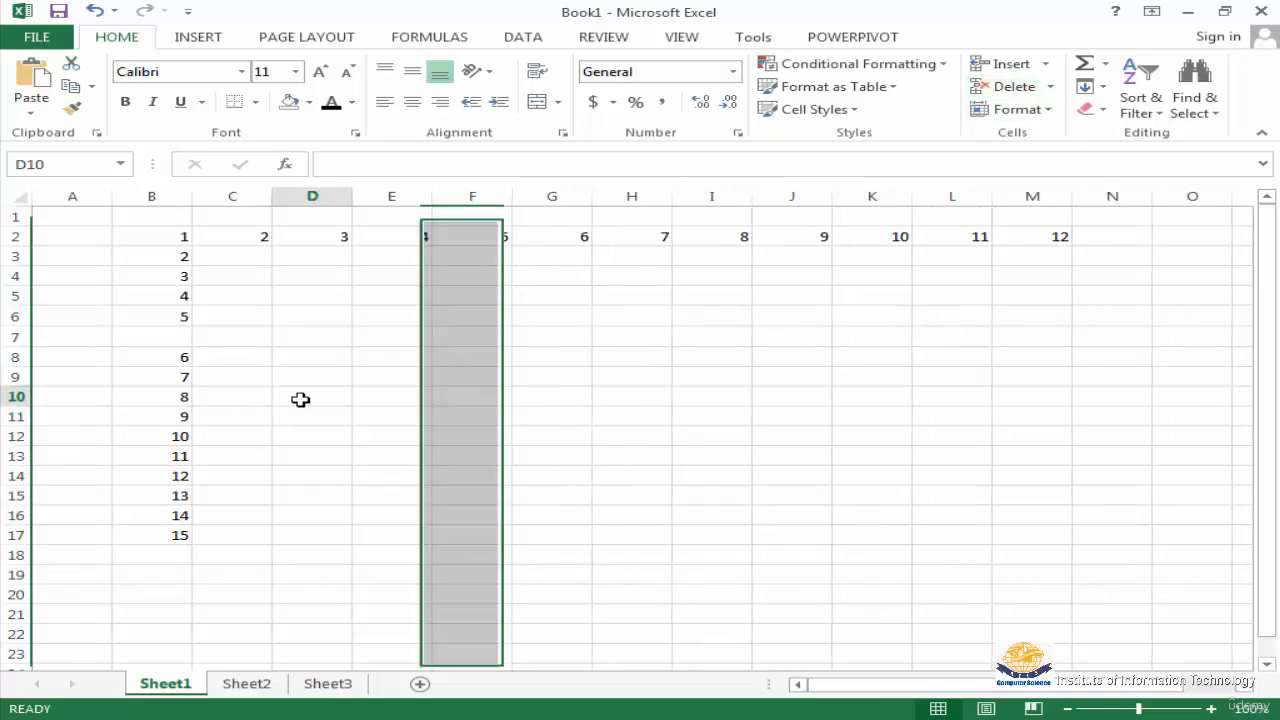
# Delete the blank row 7 between the numbers 5 and 6 in column B
pyautogui.click(12, 337)
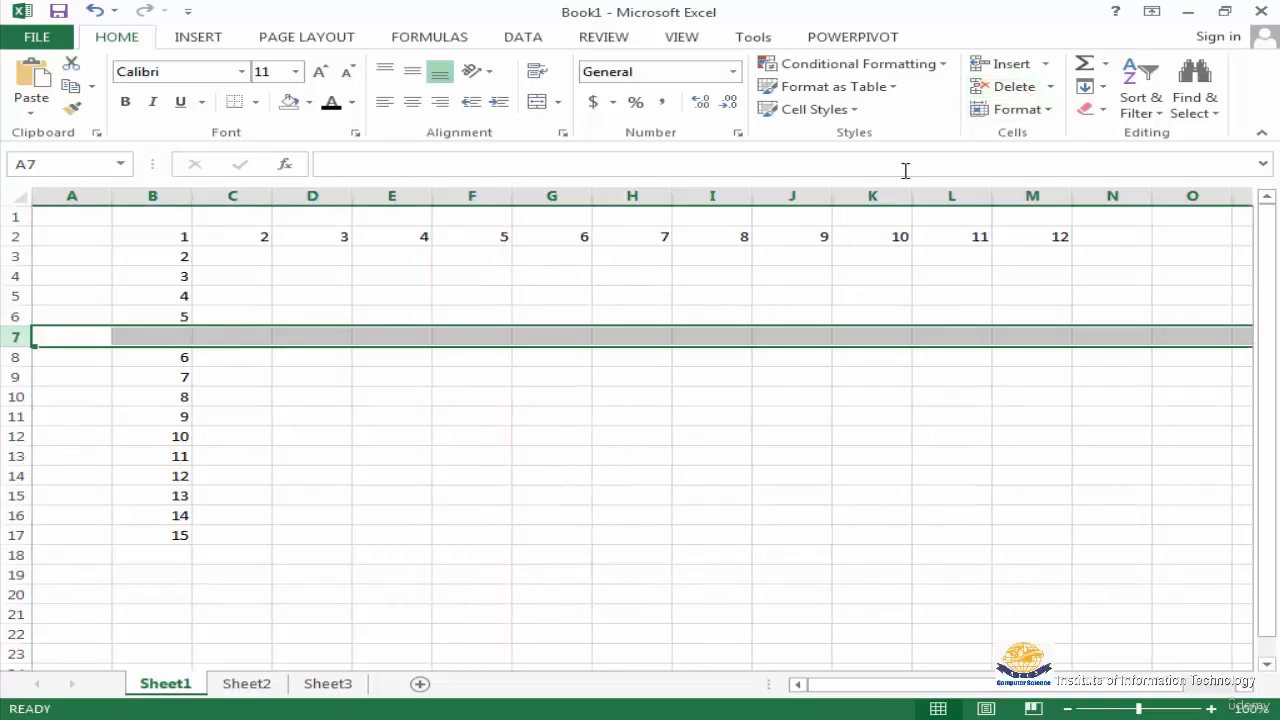
pyautogui.click(1005, 87)
pyautogui.click(545, 375)
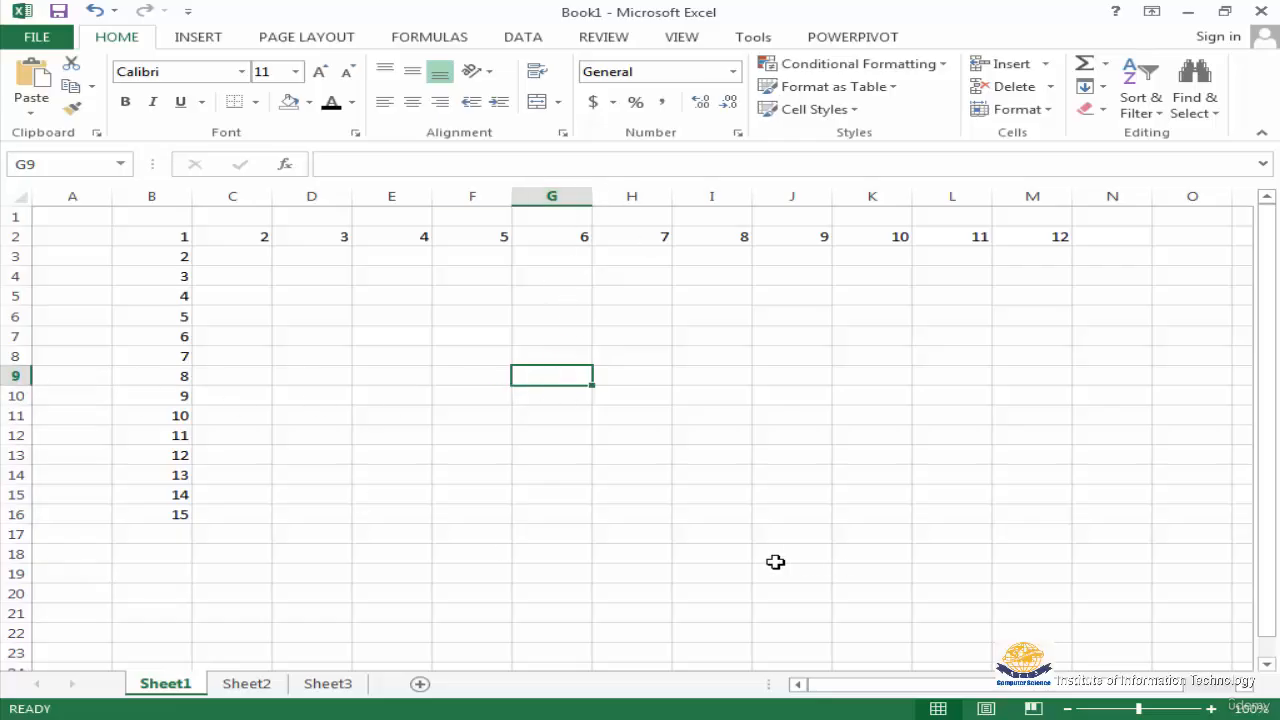
pyautogui.click(962, 518)
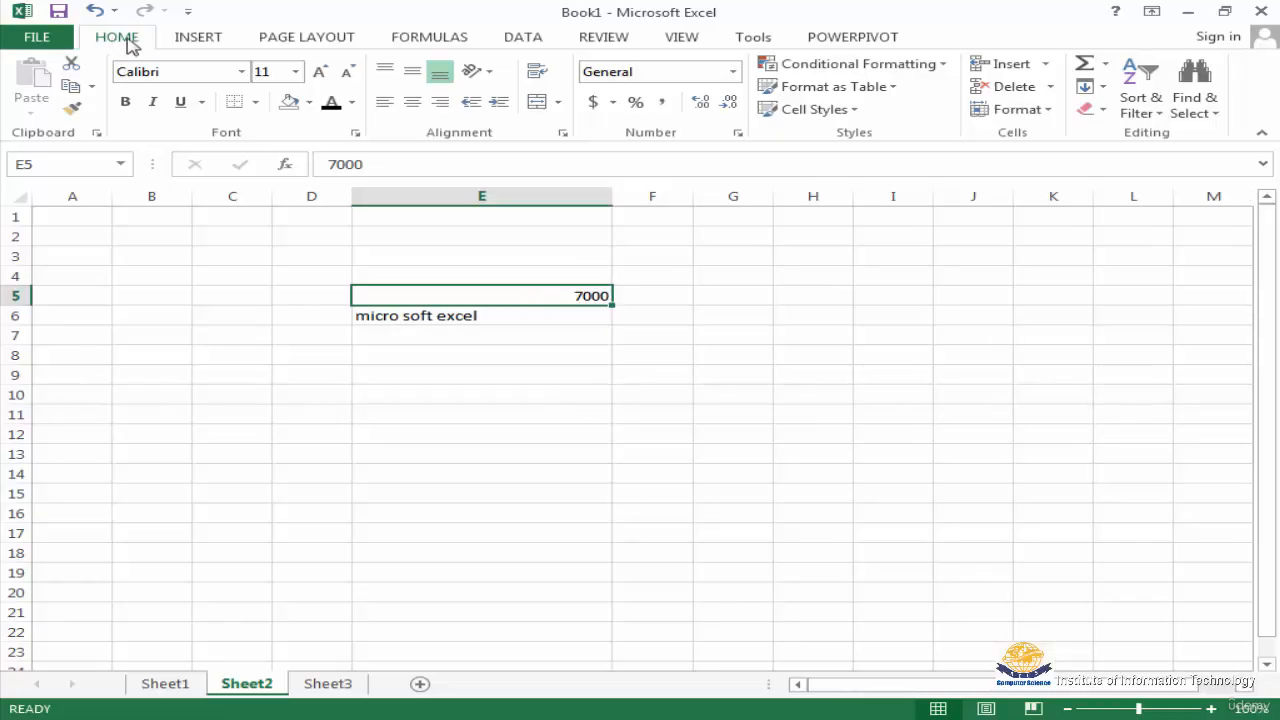
# Try the Number, Short Date and Long Date formats on cell E5 of Sheet2
pyautogui.click(732, 73)
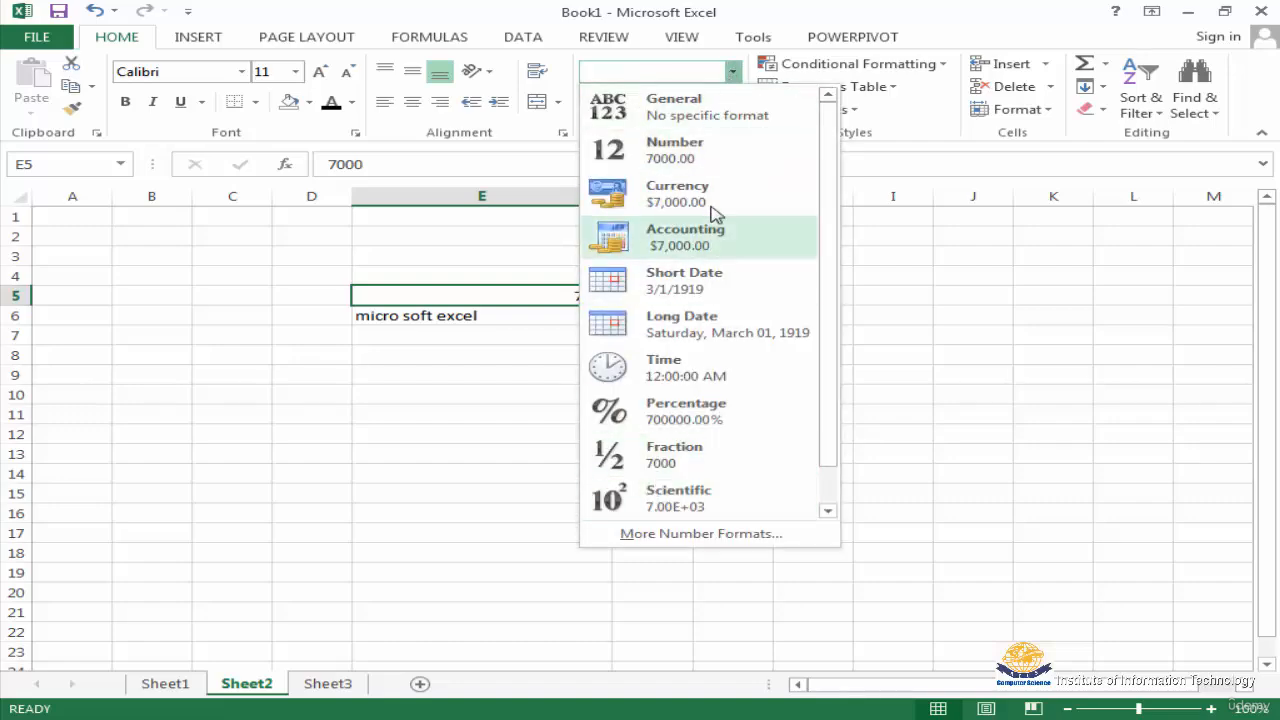
pyautogui.click(660, 147)
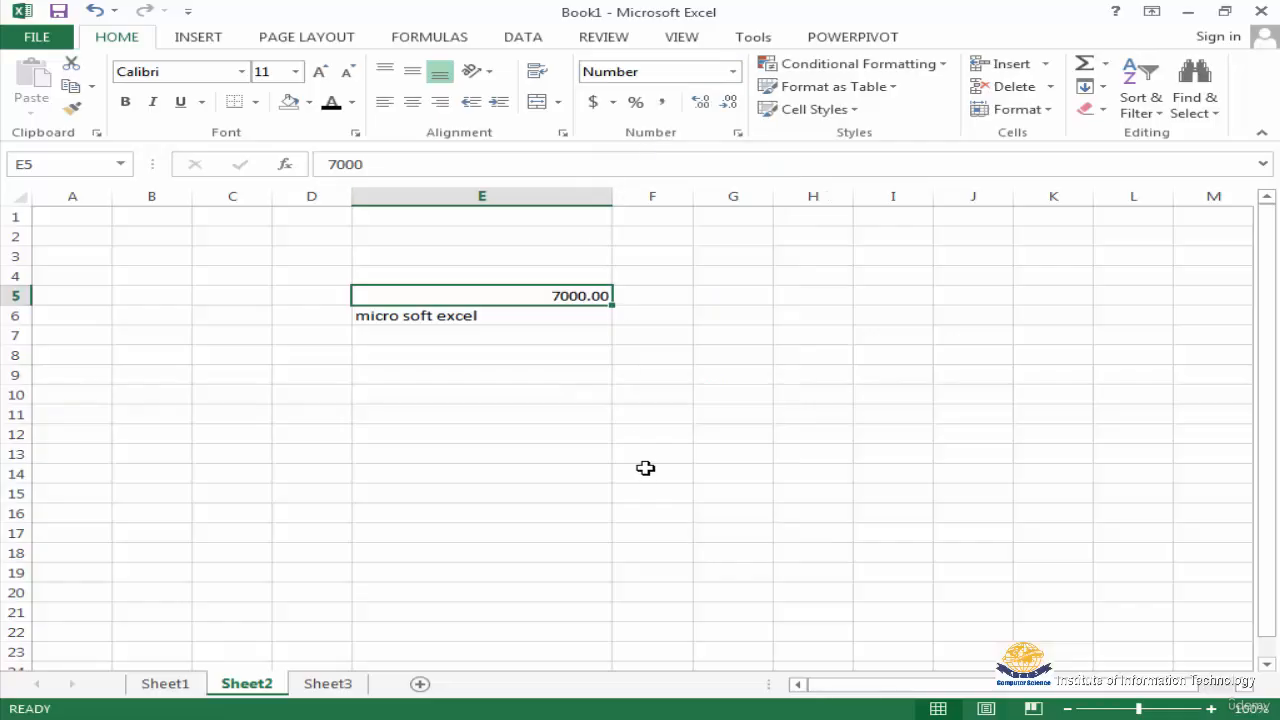
pyautogui.click(734, 74)
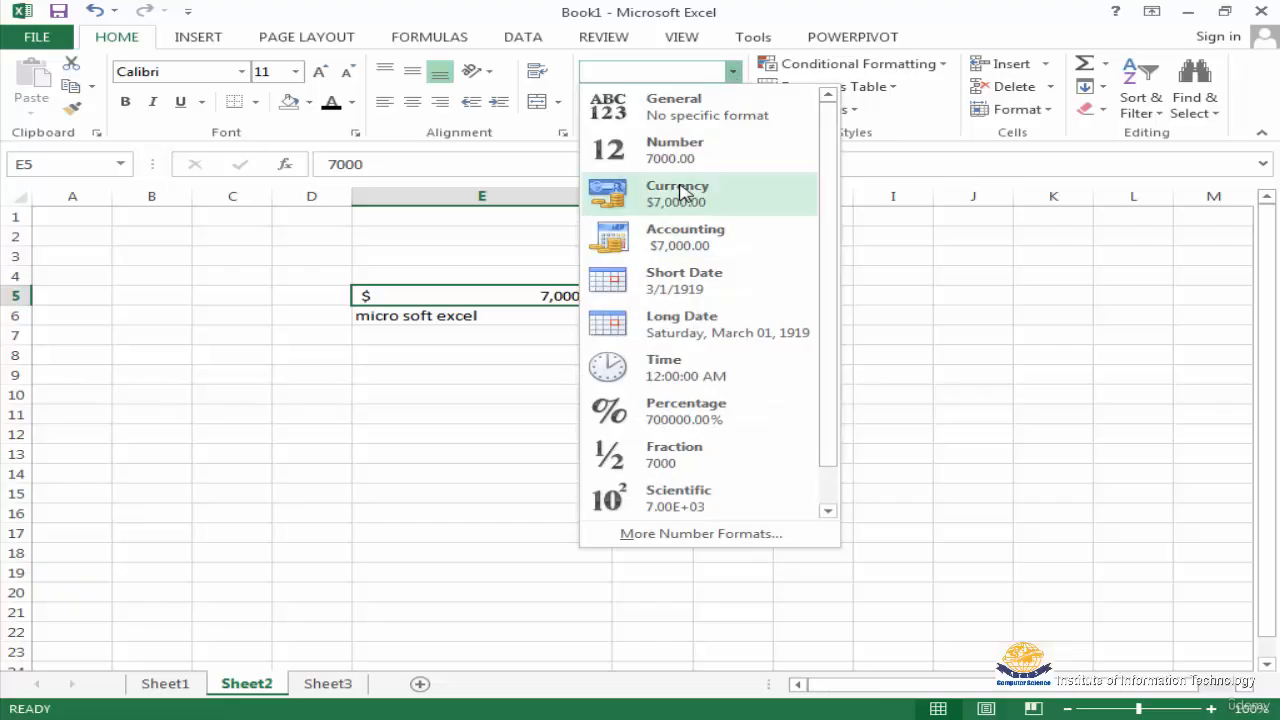
pyautogui.click(695, 287)
pyautogui.click(733, 72)
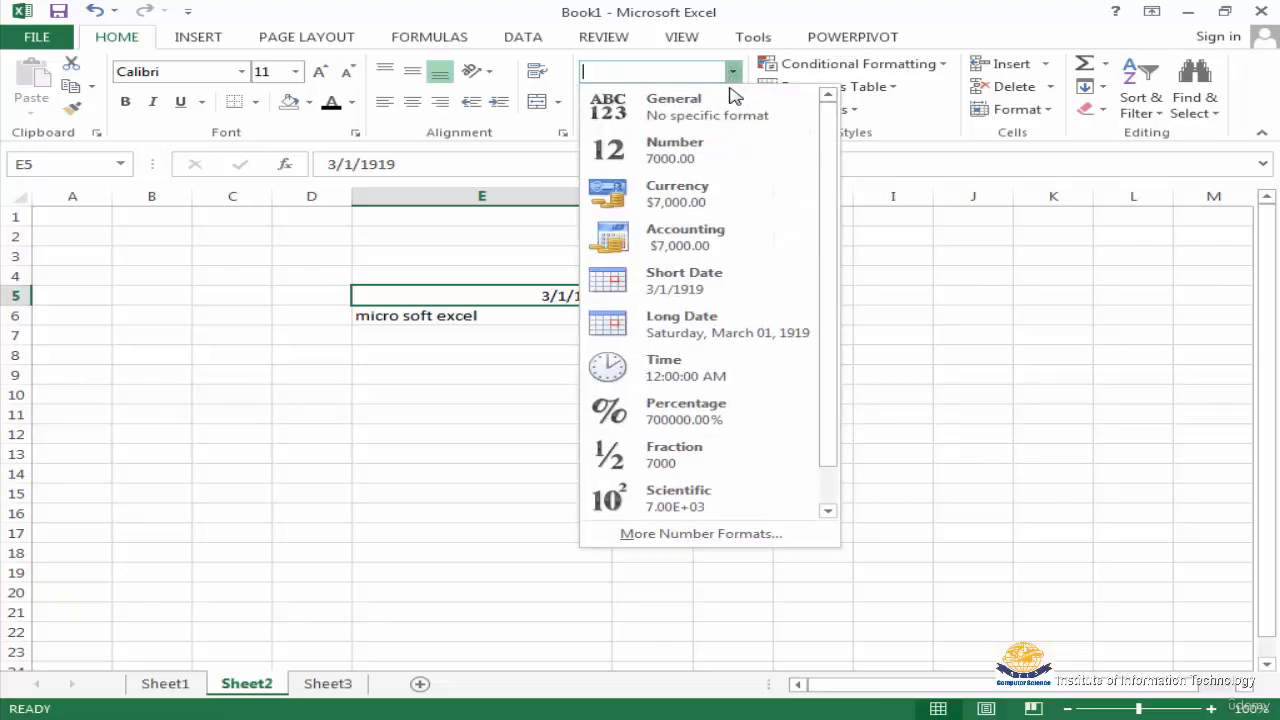
pyautogui.click(704, 335)
# Try the Time and Percentage formats on cell E5 and return it to General
pyautogui.click(734, 73)
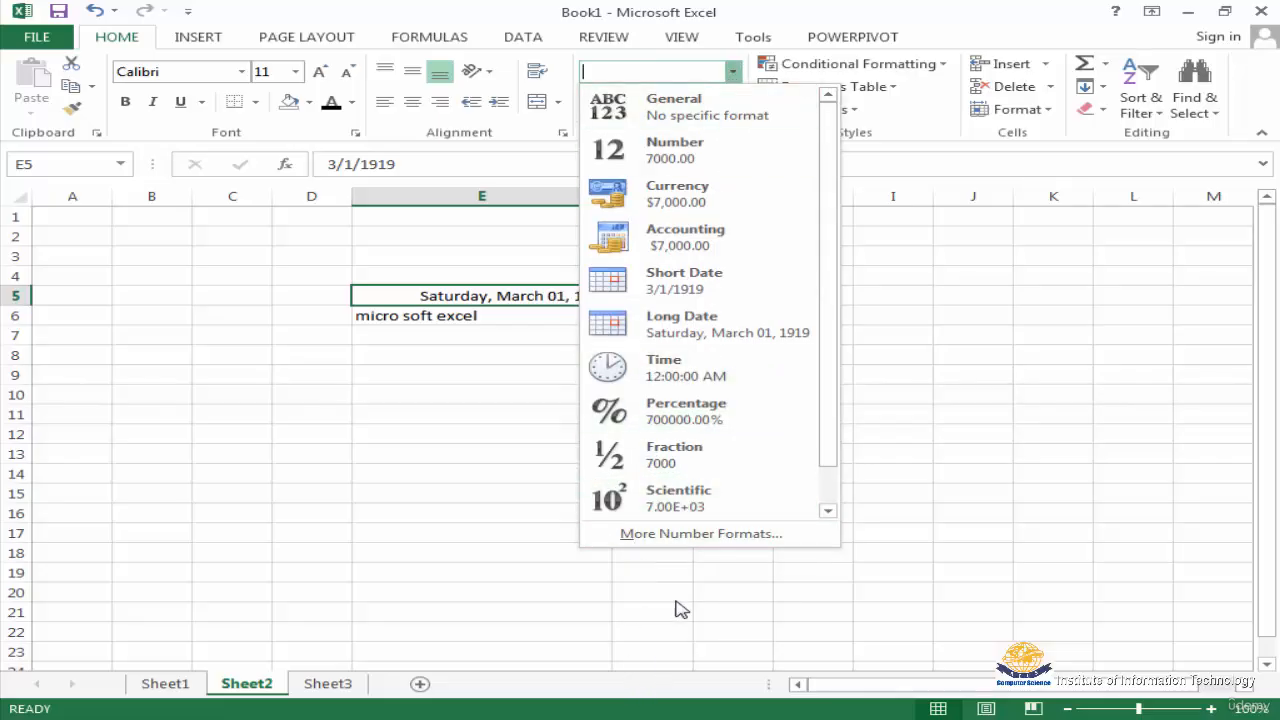
pyautogui.click(655, 372)
pyautogui.click(733, 73)
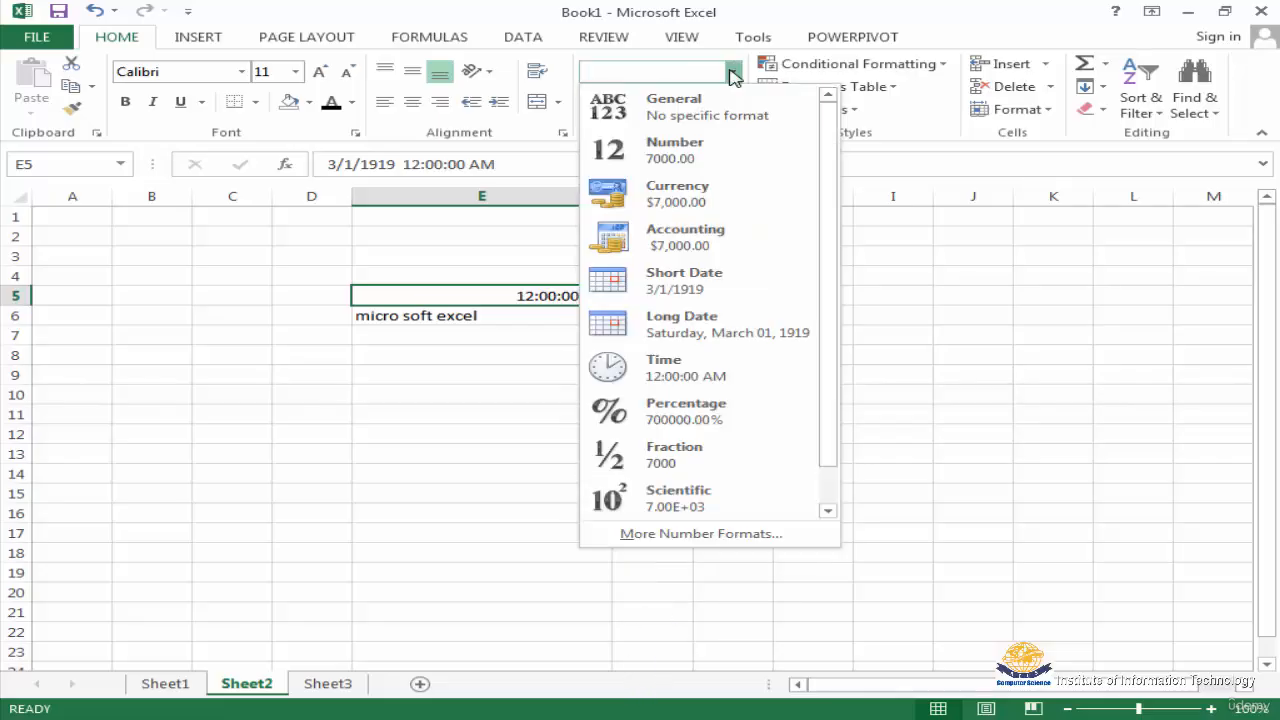
pyautogui.click(677, 418)
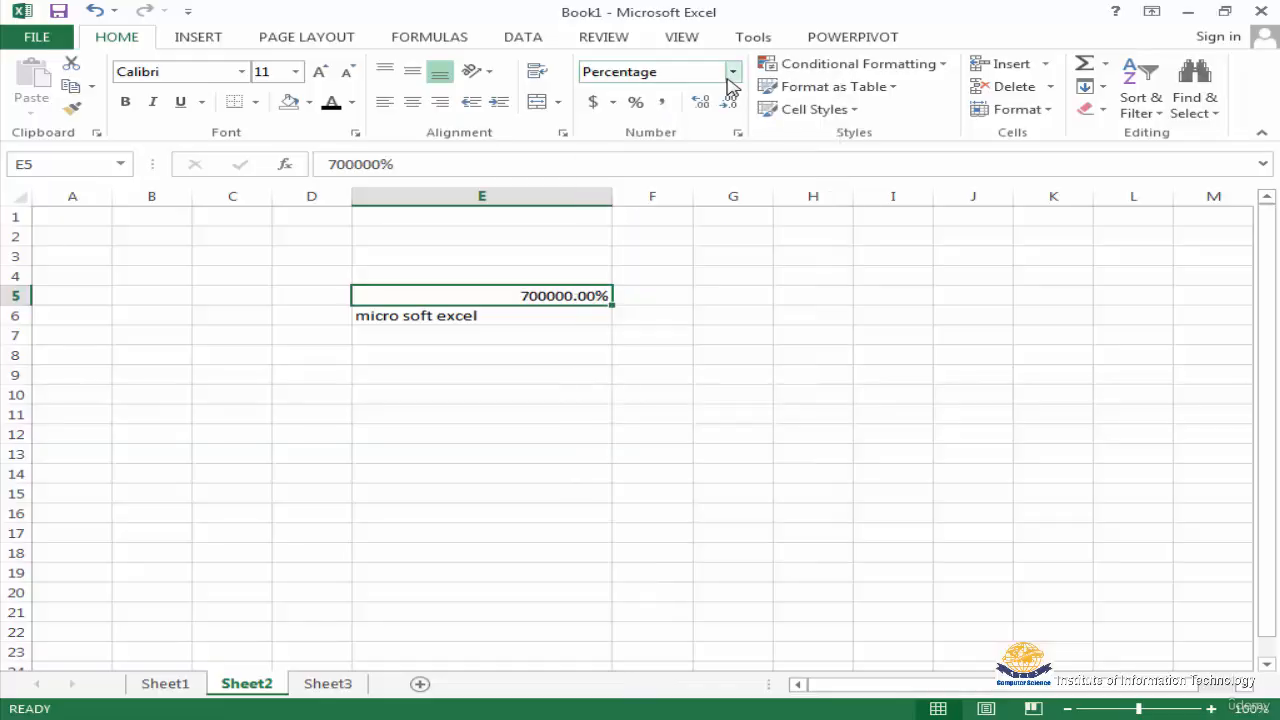
pyautogui.click(733, 73)
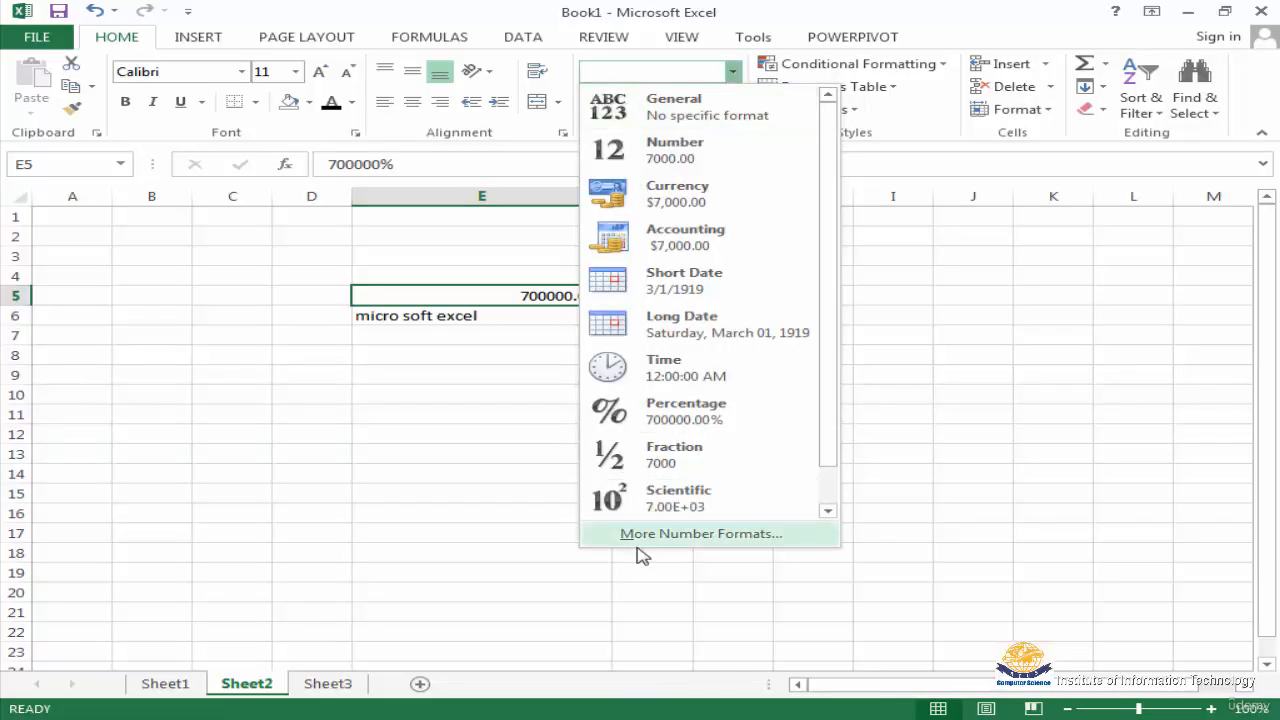
pyautogui.click(686, 108)
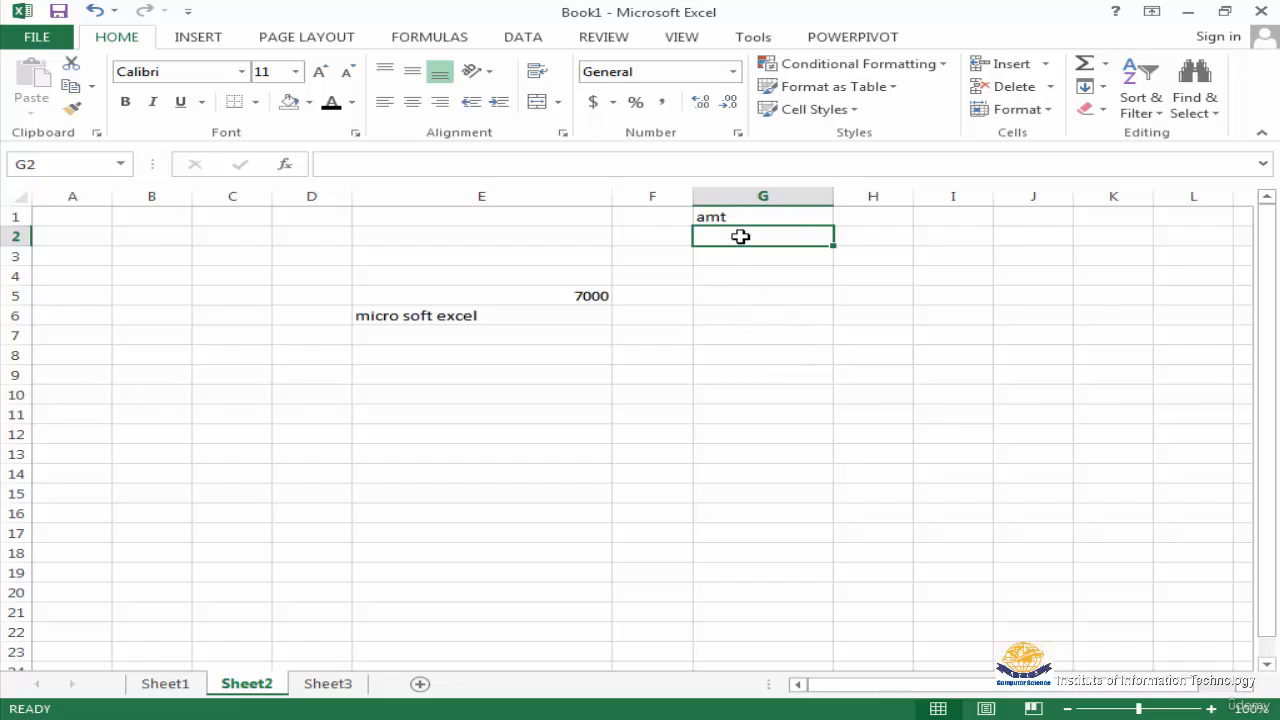
# Apply the Currency format to cells G2:G15 under the amt heading
pyautogui.moveTo(740, 235); pyautogui.dragTo(715, 487)
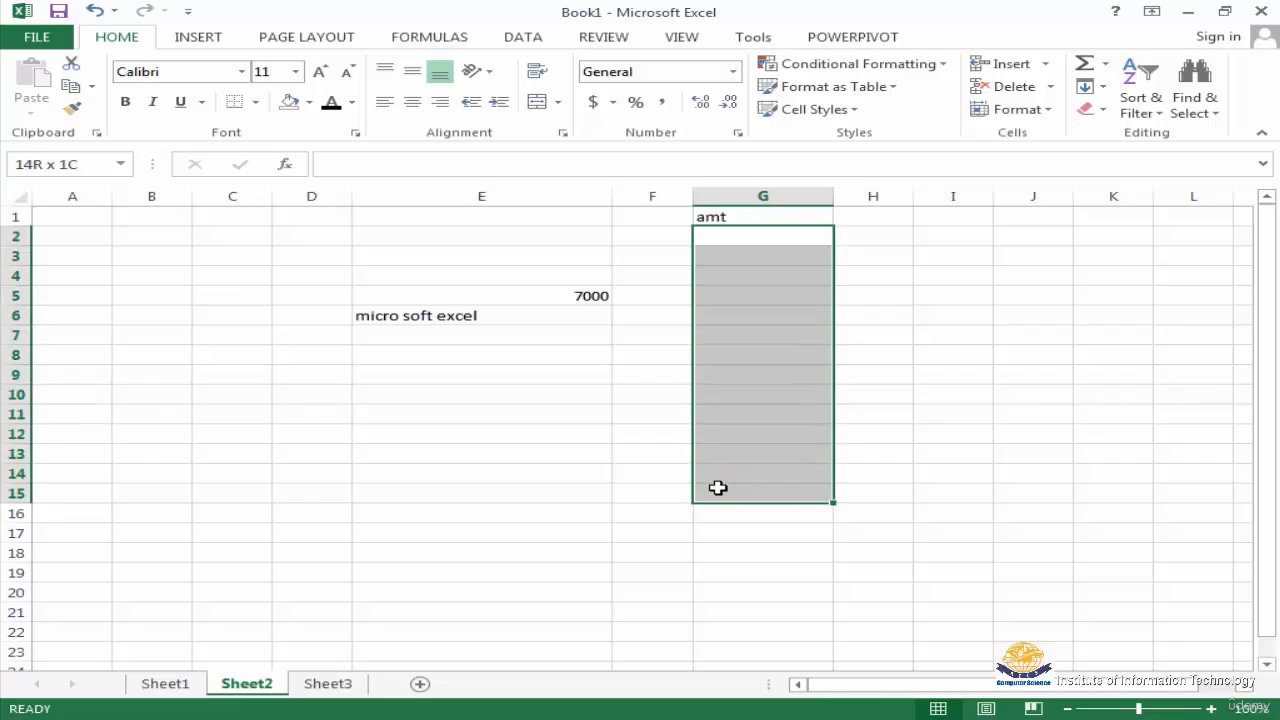
pyautogui.click(733, 71)
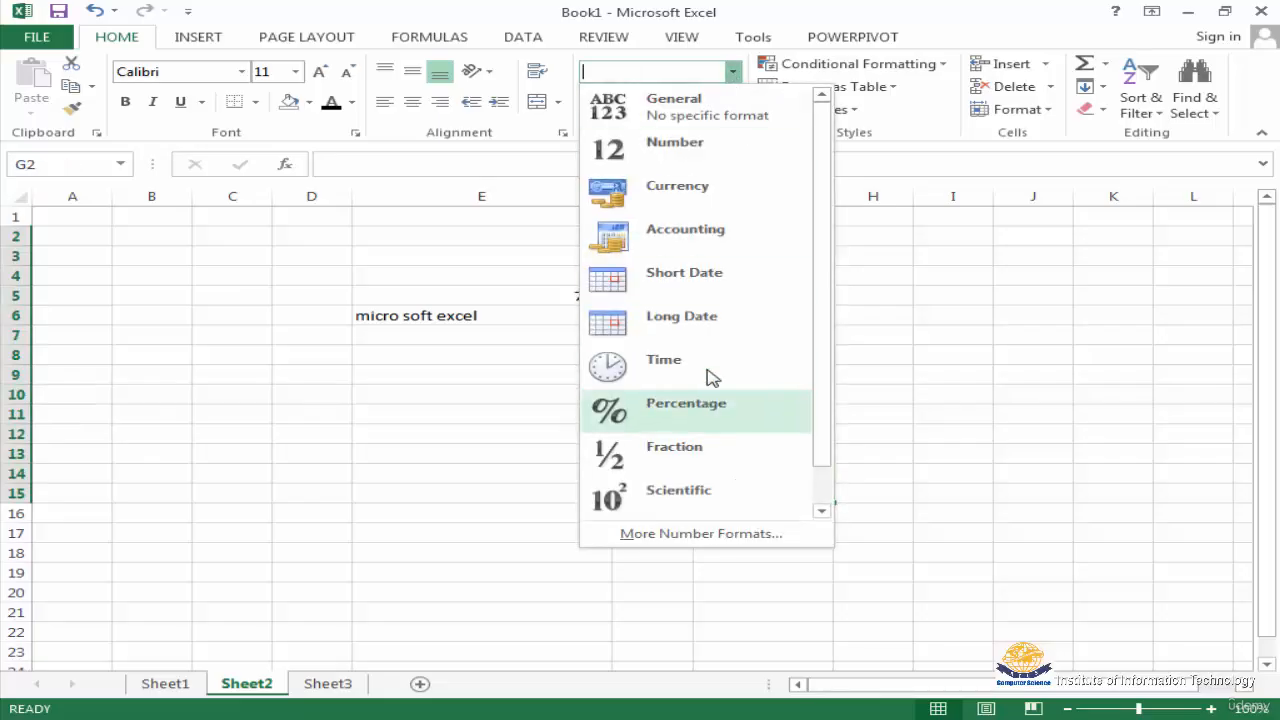
pyautogui.click(678, 192)
# Enter the amounts 5677, 567576, 5675, 56756 and 575 in cells G2 to G6
pyautogui.click(740, 236)
pyautogui.write('5677')
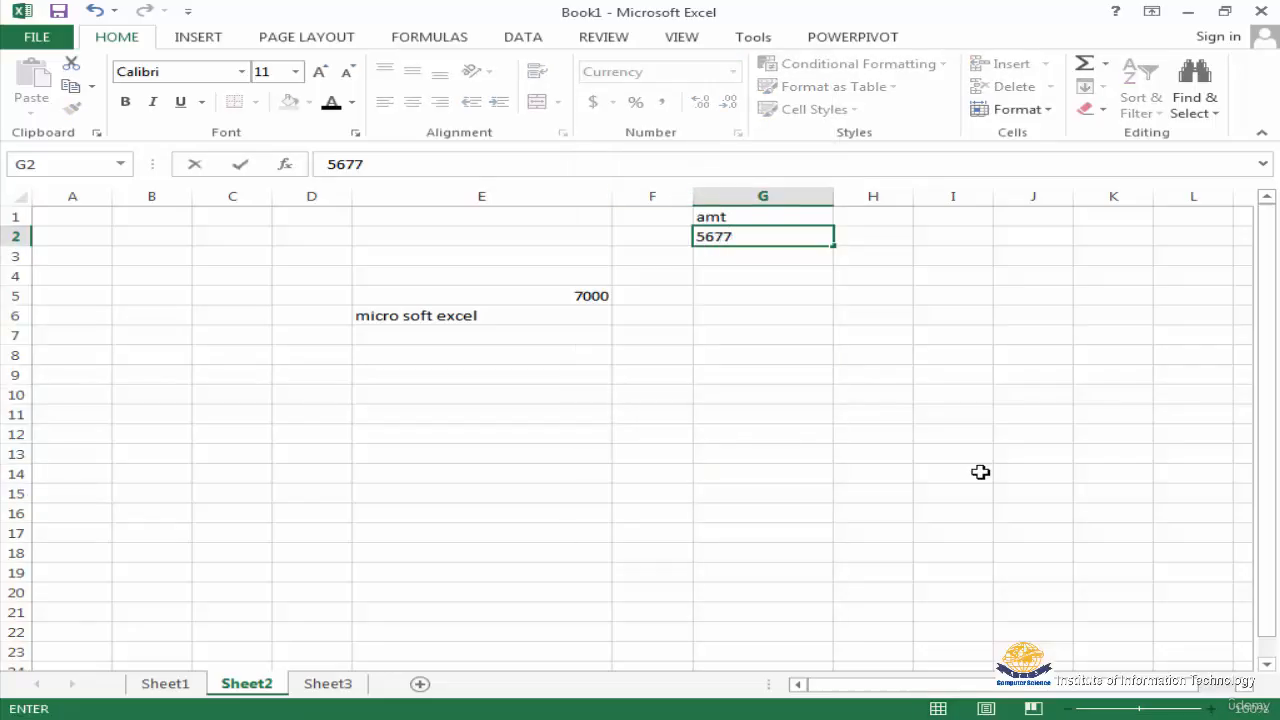
pyautogui.press('Return')
pyautogui.write('567576')
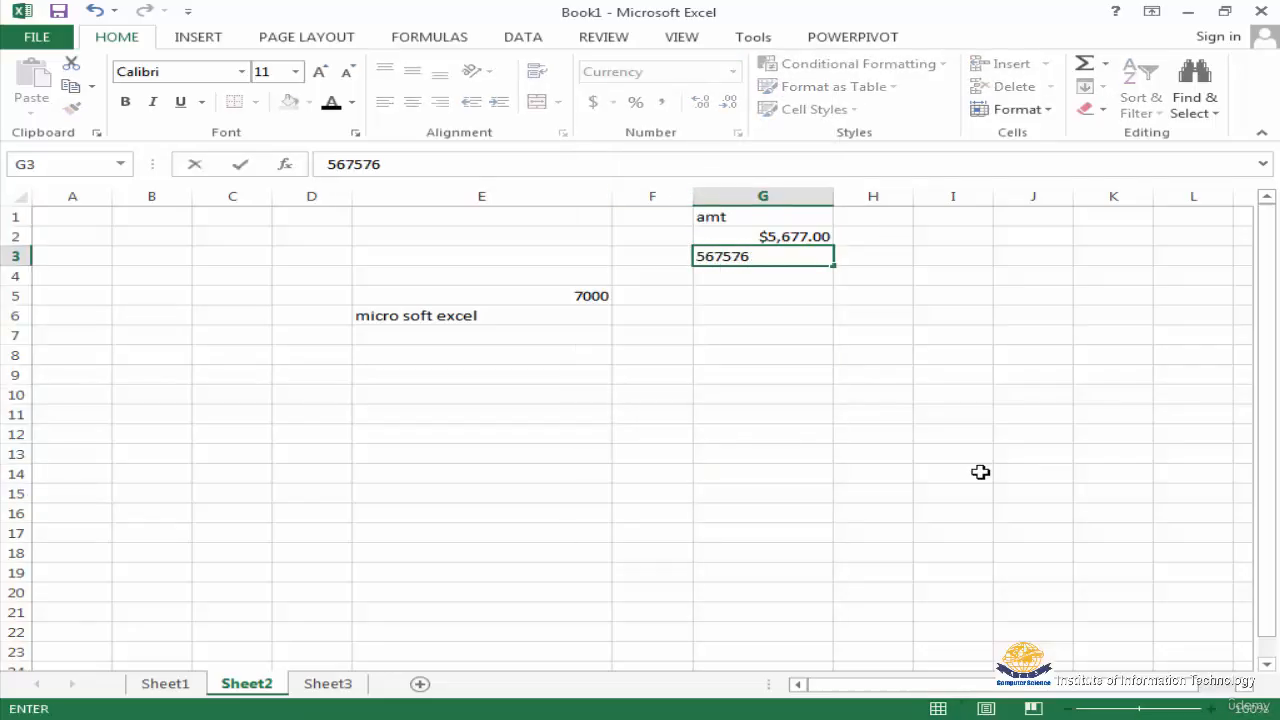
pyautogui.press('Return')
pyautogui.write('5675')
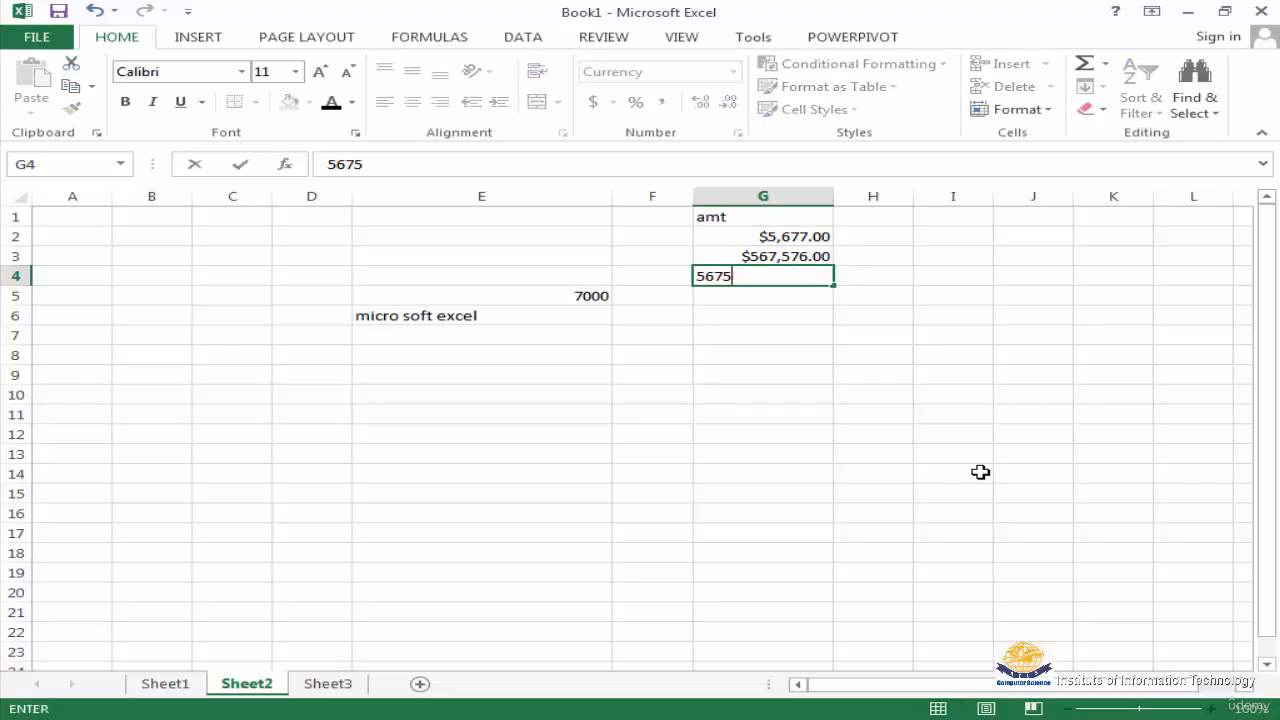
pyautogui.press('Return')
pyautogui.write('56,756')
pyautogui.press('Return')
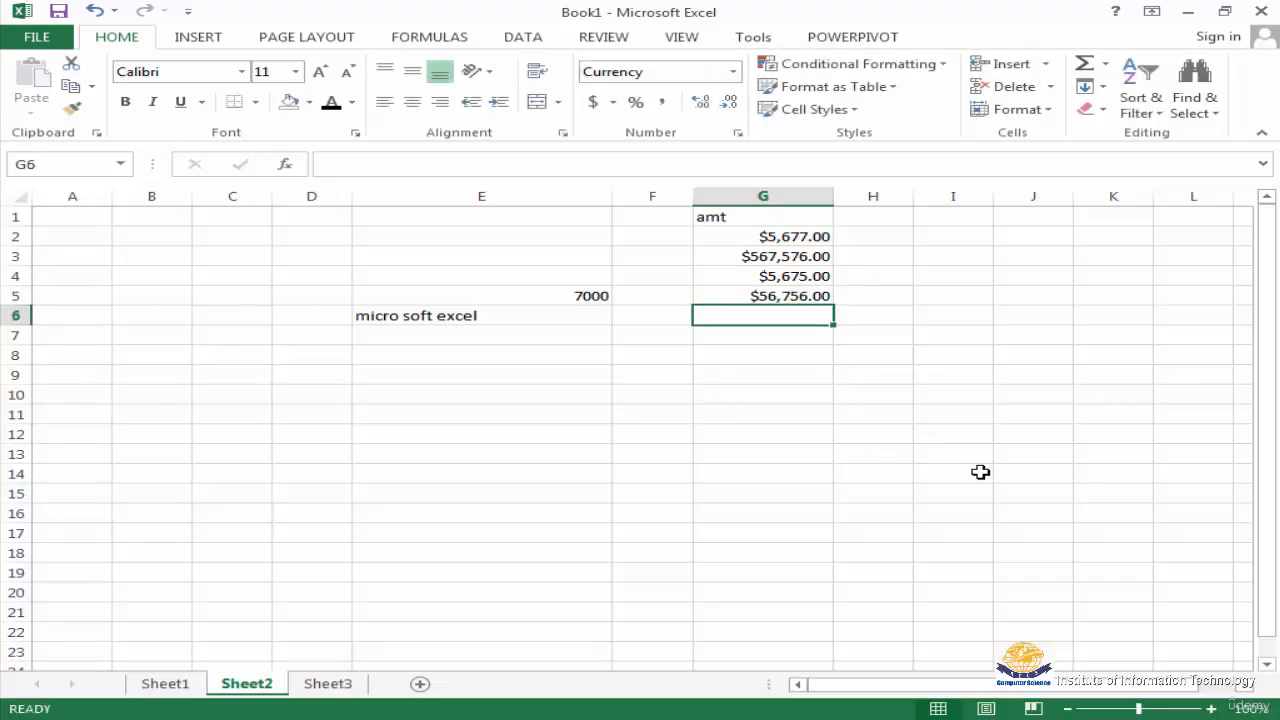
pyautogui.write('575')
pyautogui.press('Return')
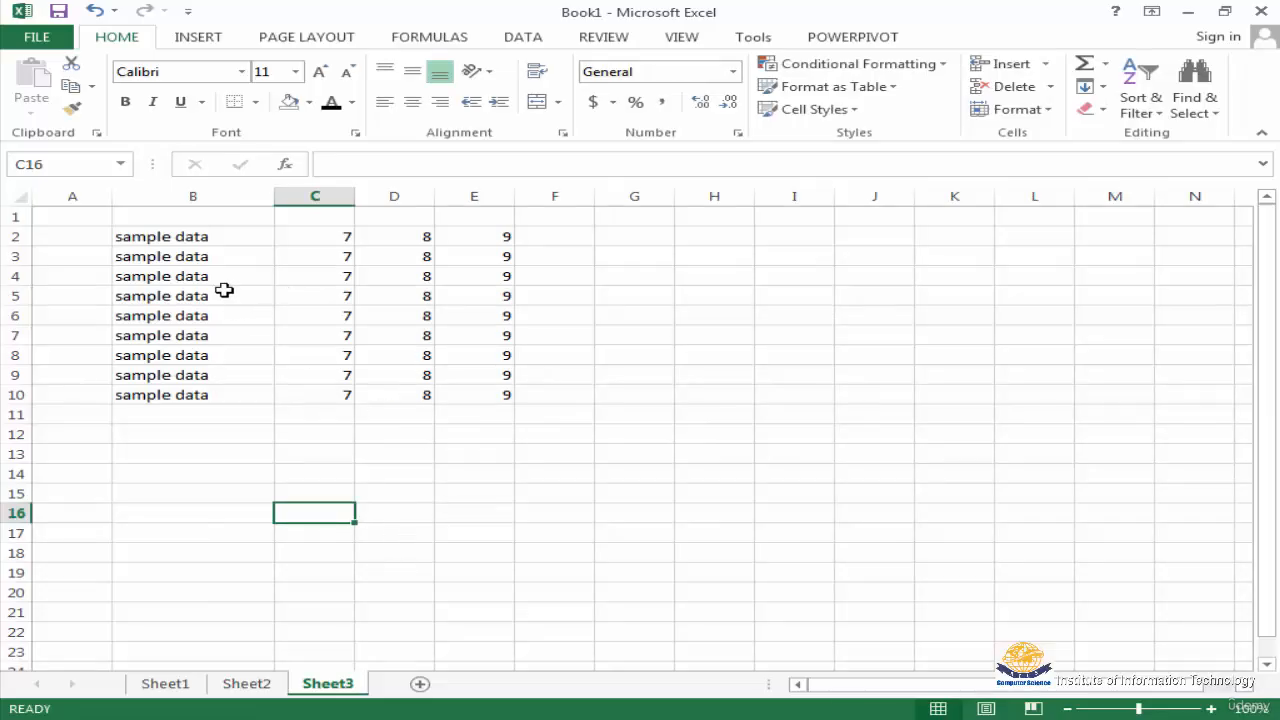
# Cut the sample data block B2:E10 on Sheet3 and paste it starting at cell I2
pyautogui.moveTo(145, 240); pyautogui.dragTo(474, 397)
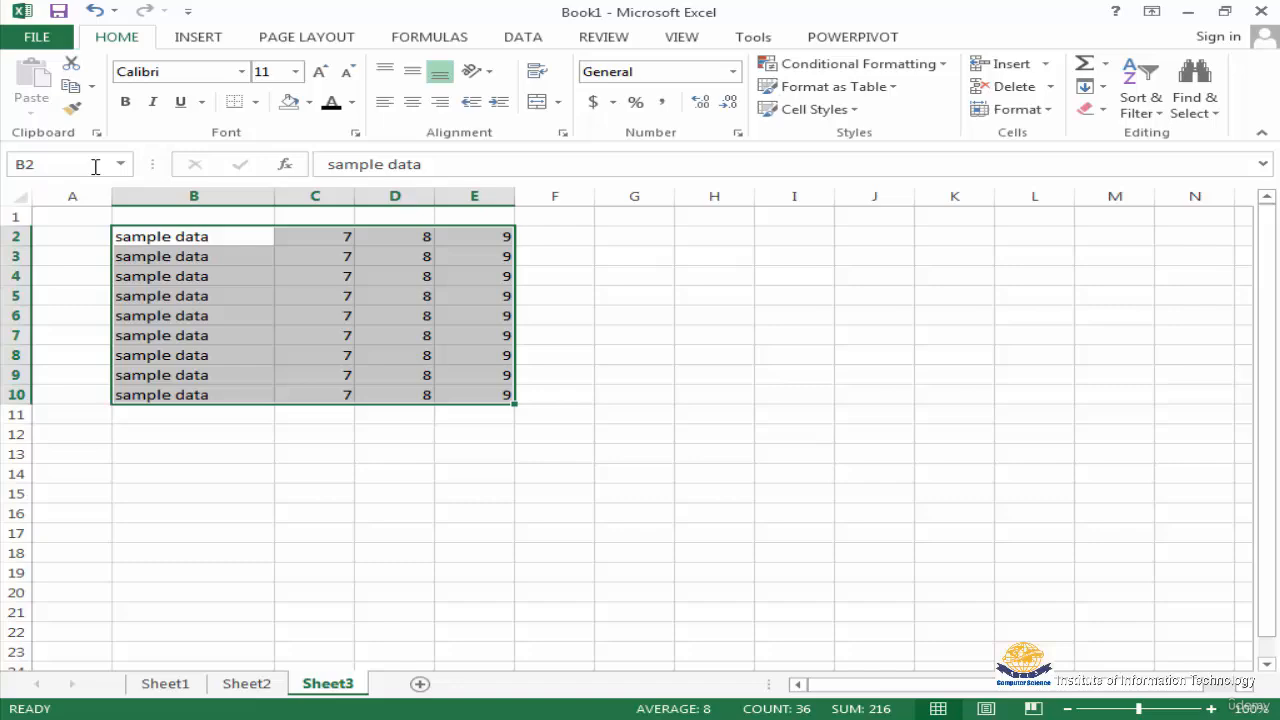
pyautogui.click(71, 66)
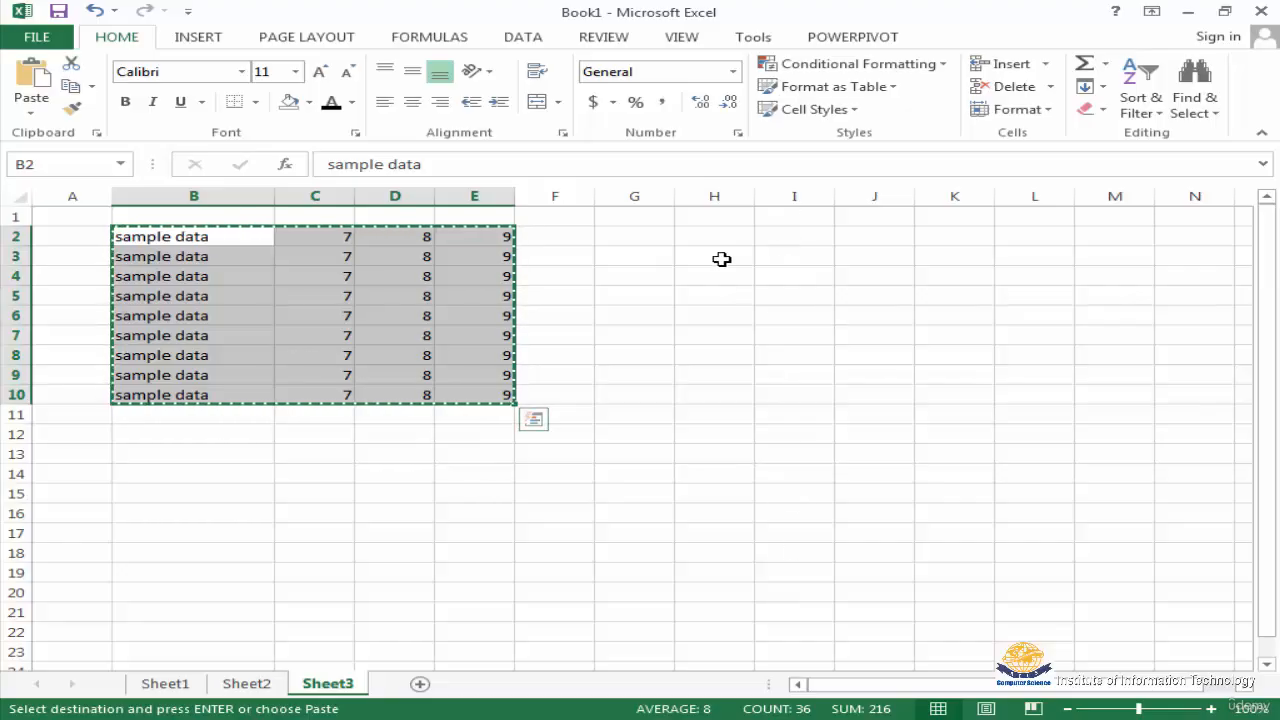
pyautogui.click(781, 238)
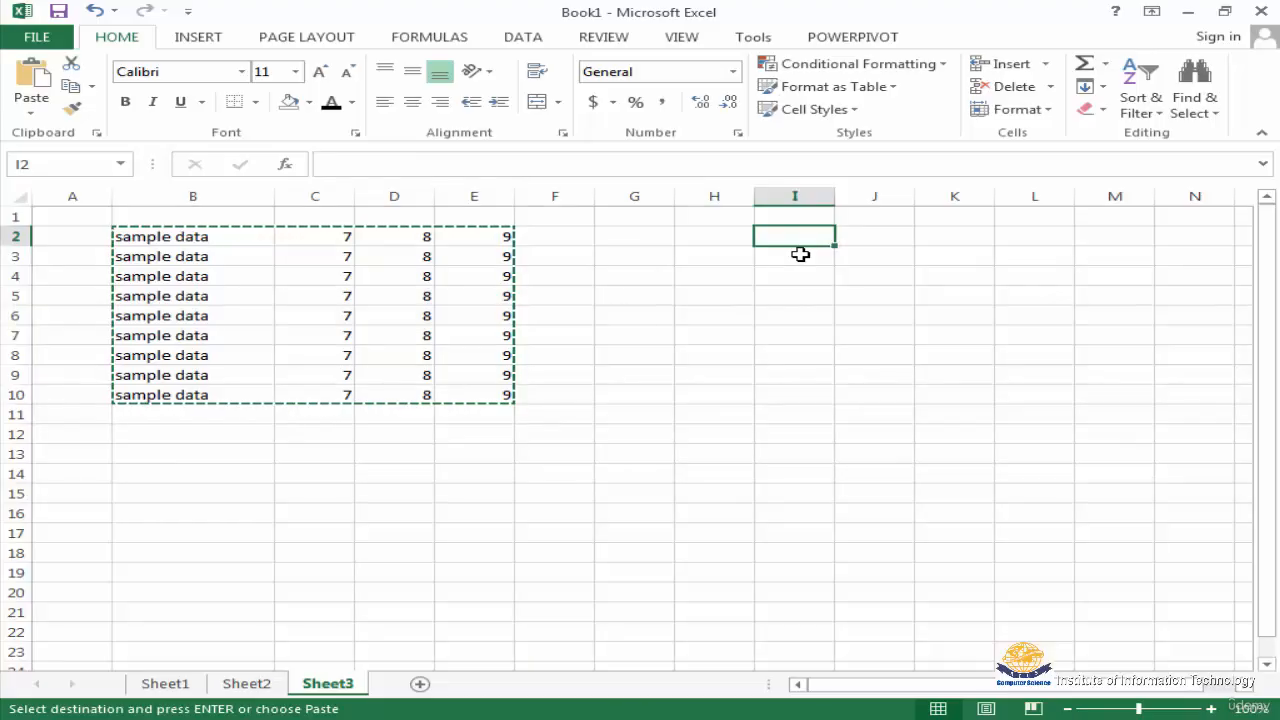
pyautogui.hotkey('ctrl', 'v')
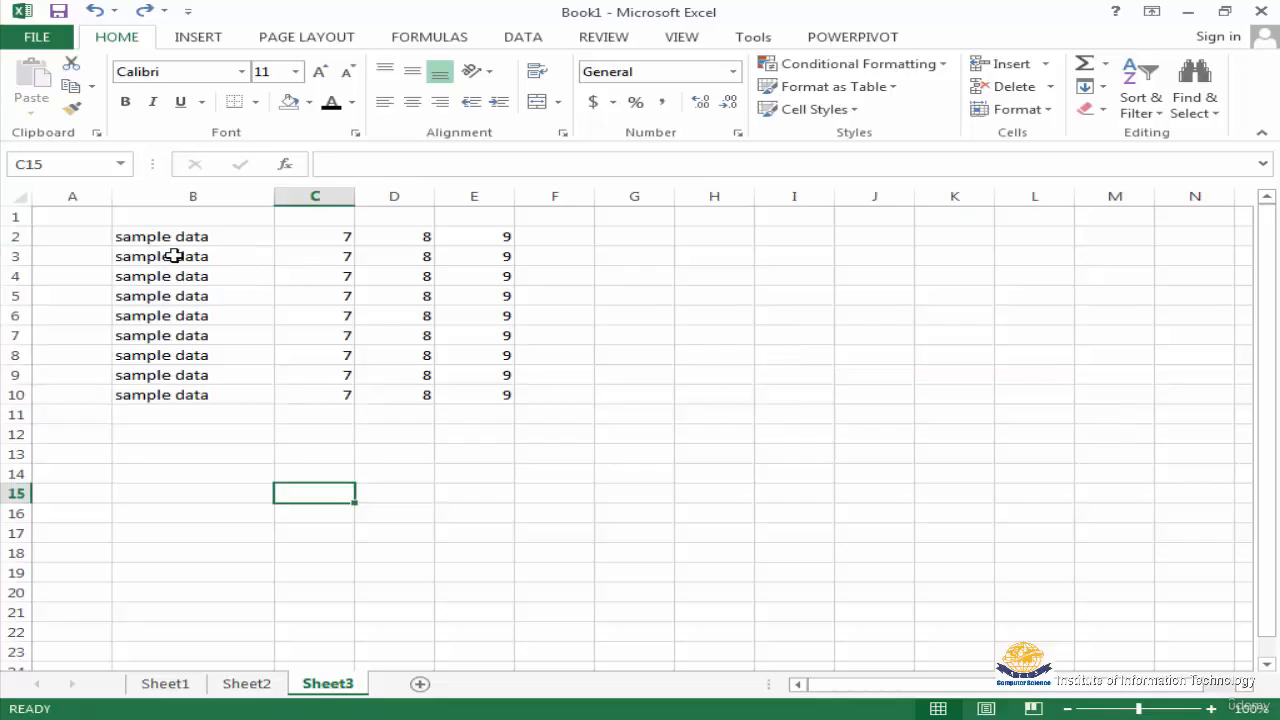
# Copy the sample data block B2:E10 from Sheet3 and paste it into Sheet1 starting at cell D5
pyautogui.moveTo(128, 236); pyautogui.dragTo(486, 391)
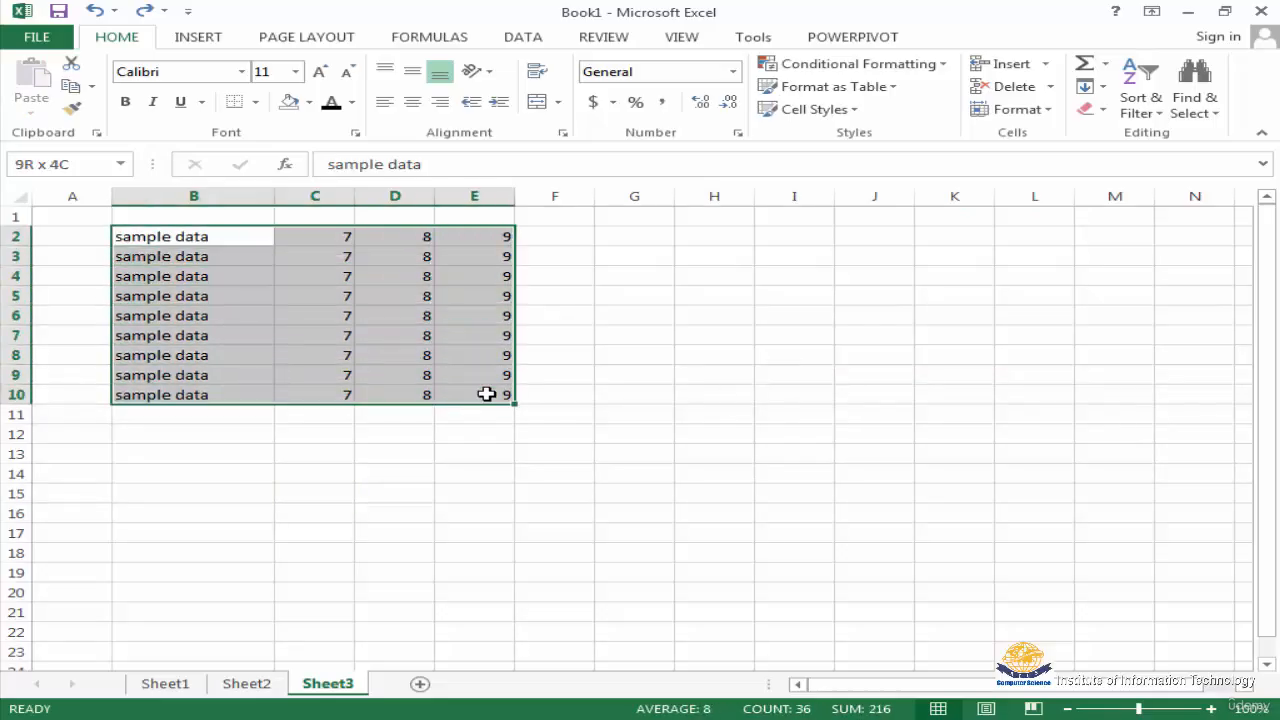
pyautogui.click(71, 90)
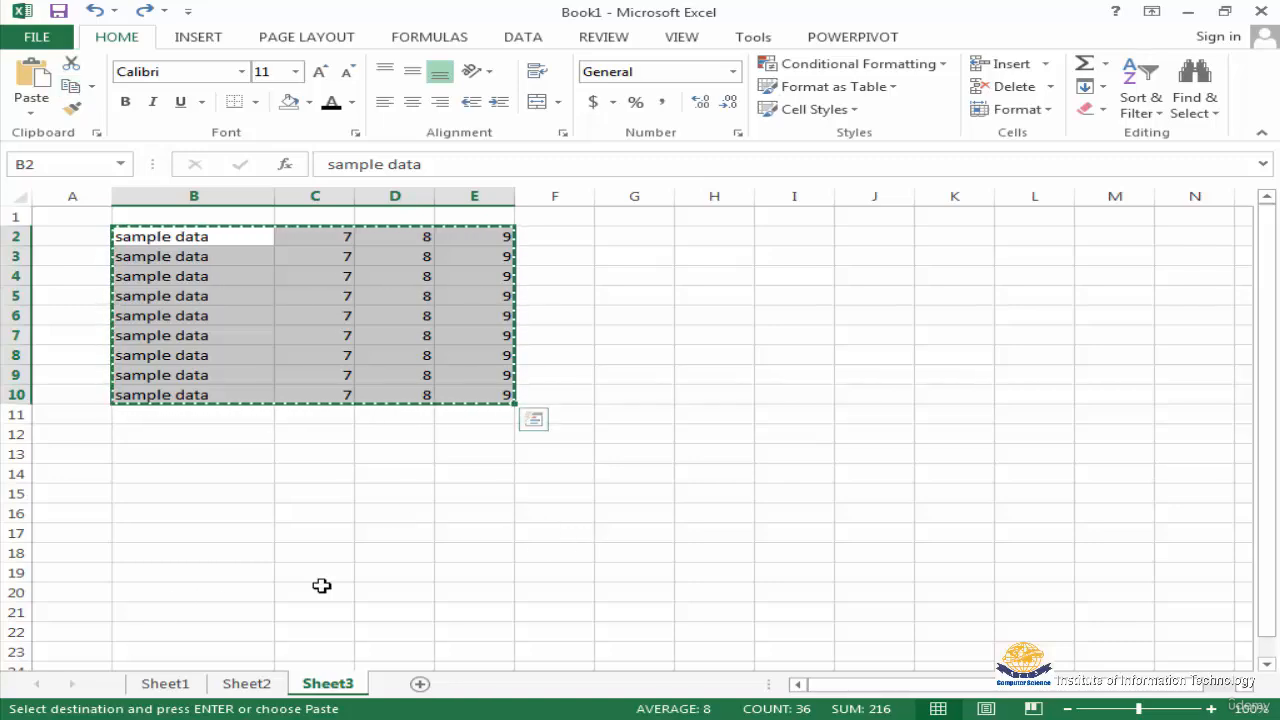
pyautogui.click(165, 683)
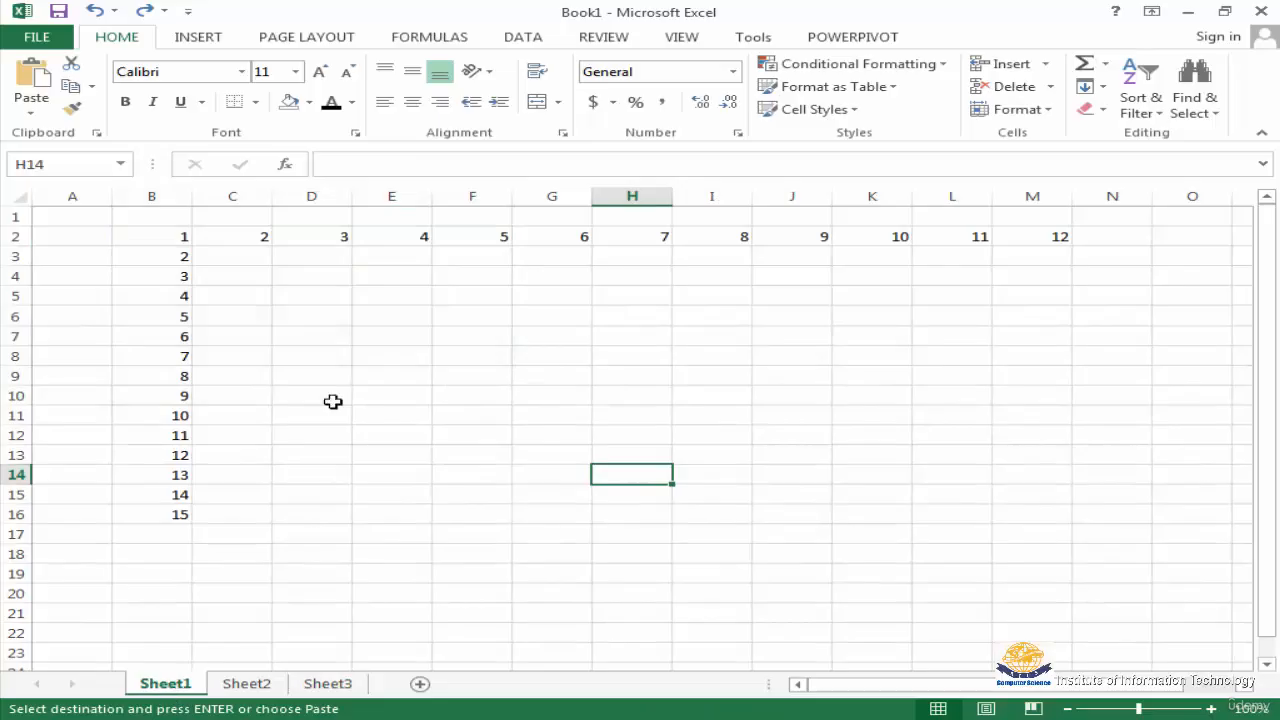
pyautogui.click(297, 298)
pyautogui.click(36, 76)
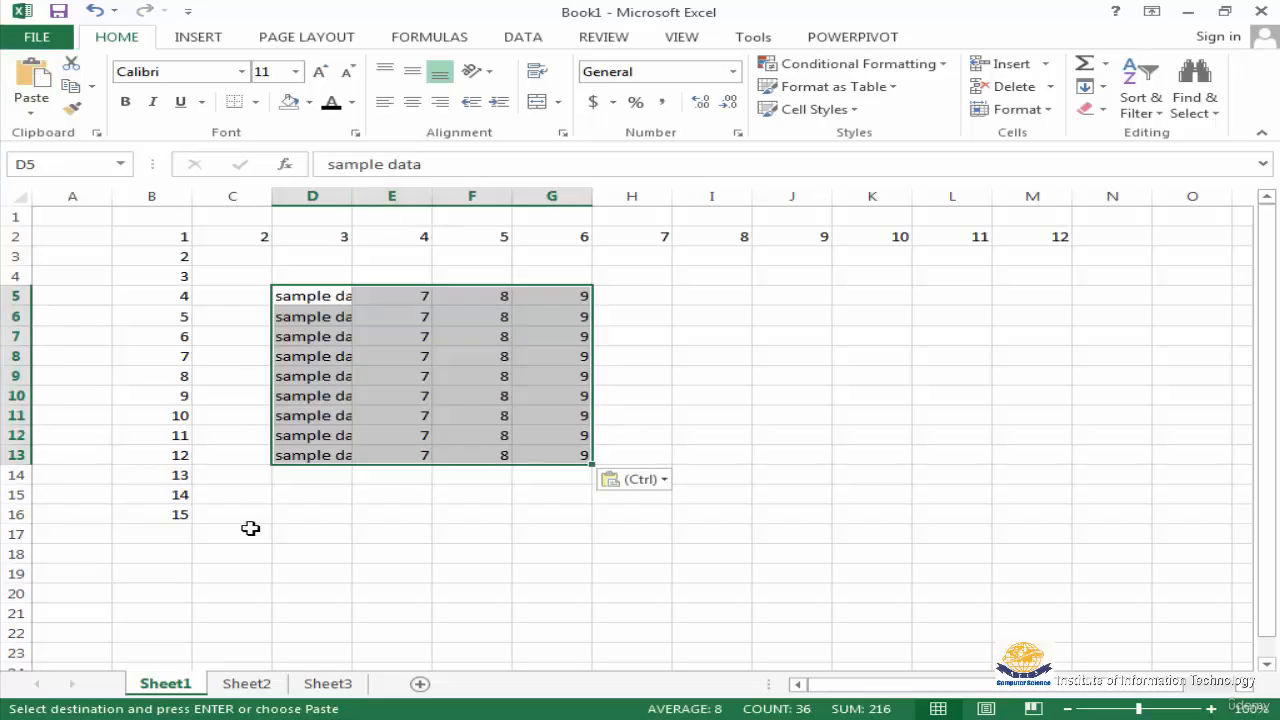
# Return to Sheet3, end the copy mode and move the block B2:E10 into the empty columns to its right
pyautogui.click(333, 686)
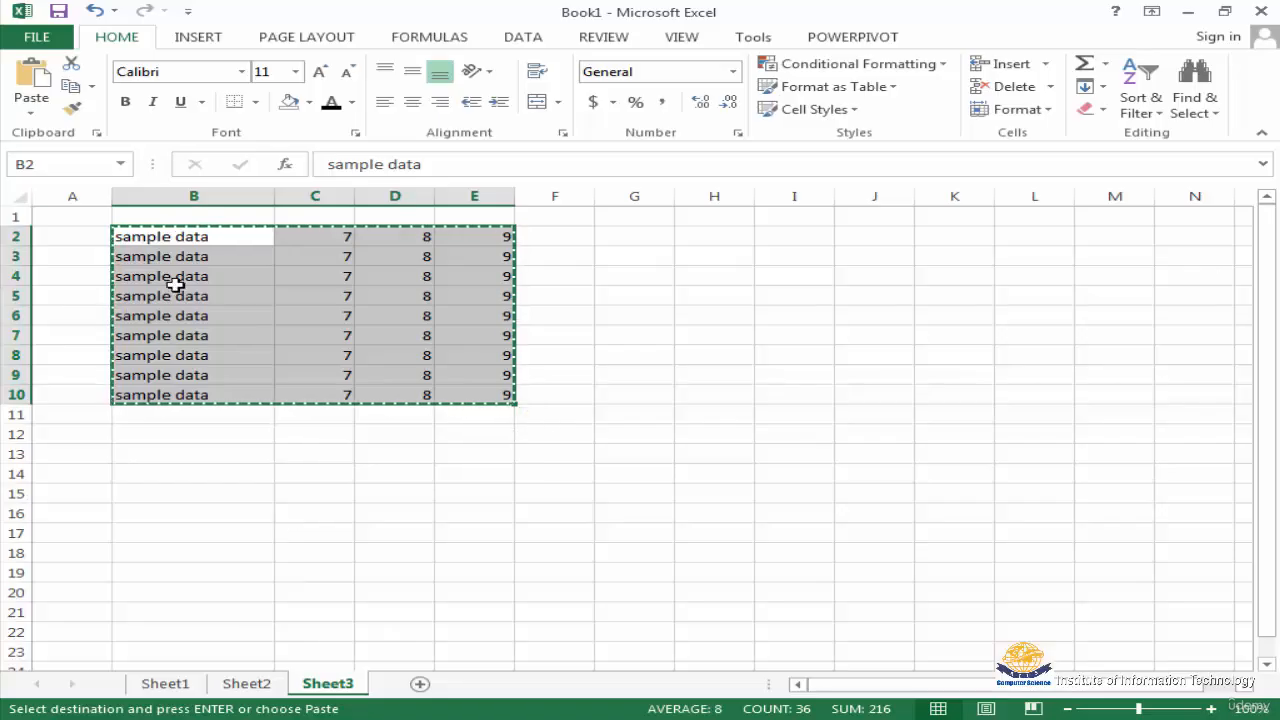
pyautogui.press('Return')
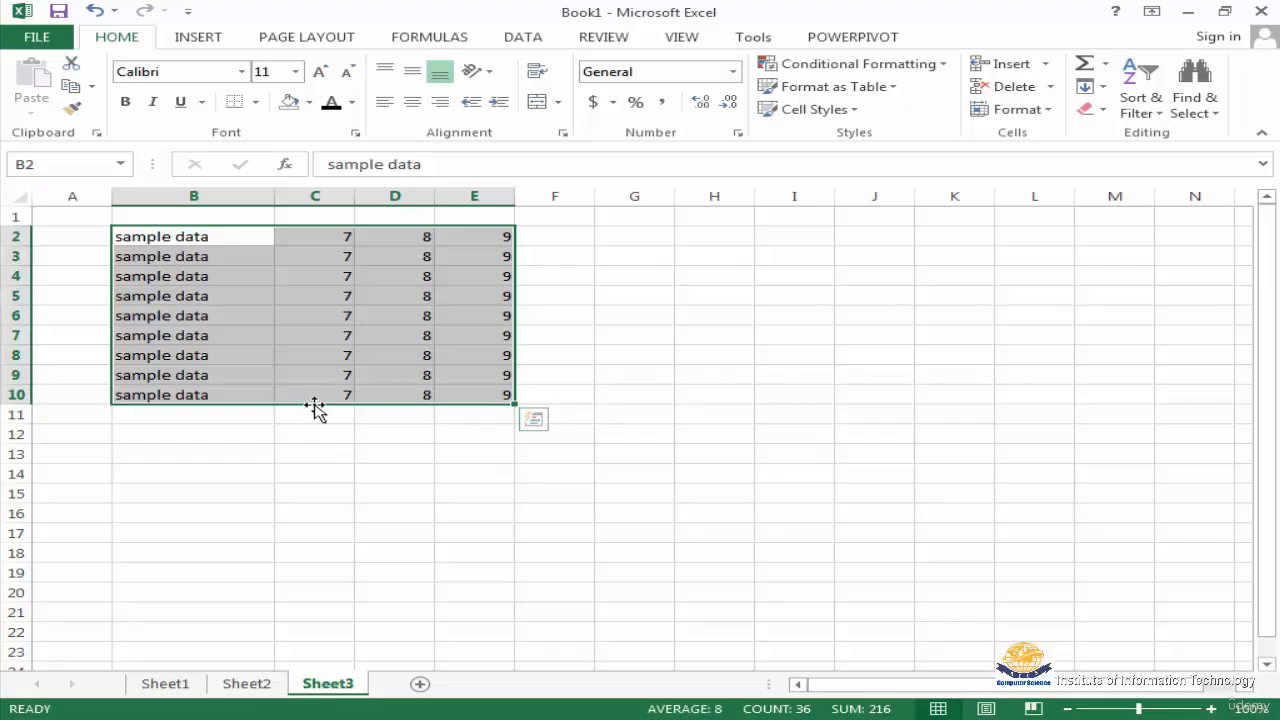
pyautogui.moveTo(315, 407); pyautogui.dragTo(909, 404)
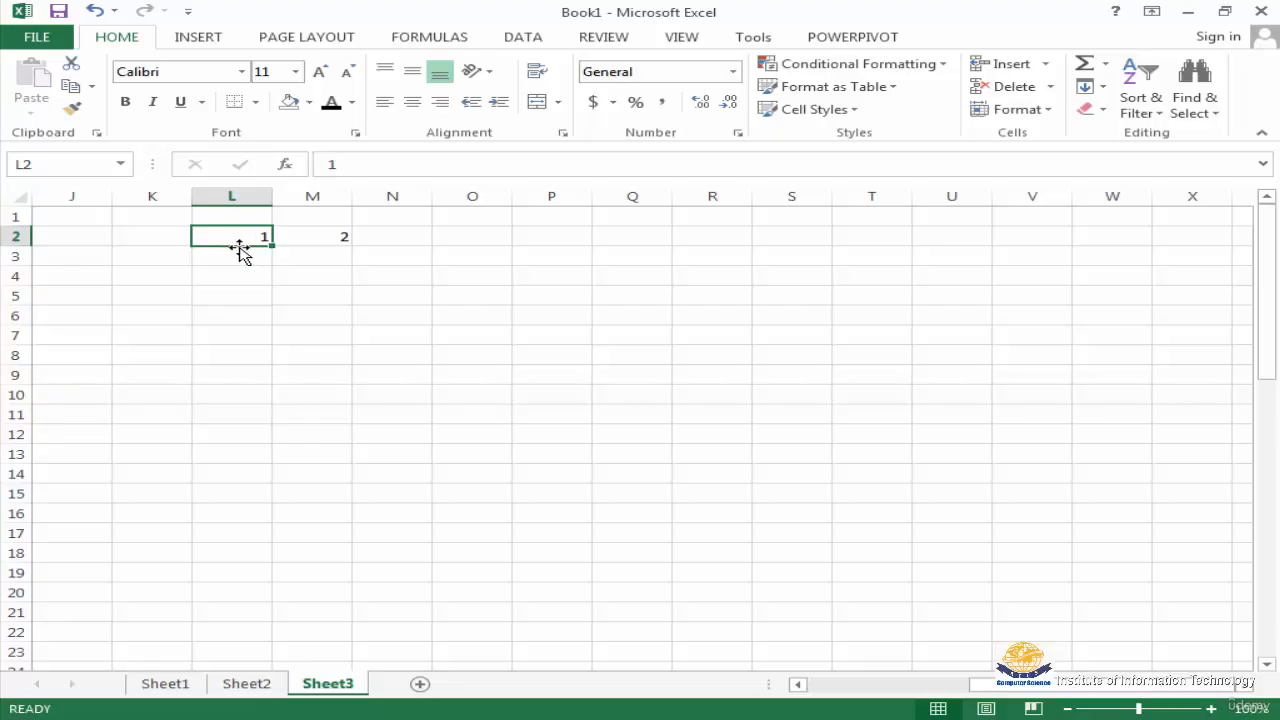
# Move the value 1 from cell L2 to L14 and fill it down to about row 19
pyautogui.moveTo(240, 250); pyautogui.dragTo(243, 492)
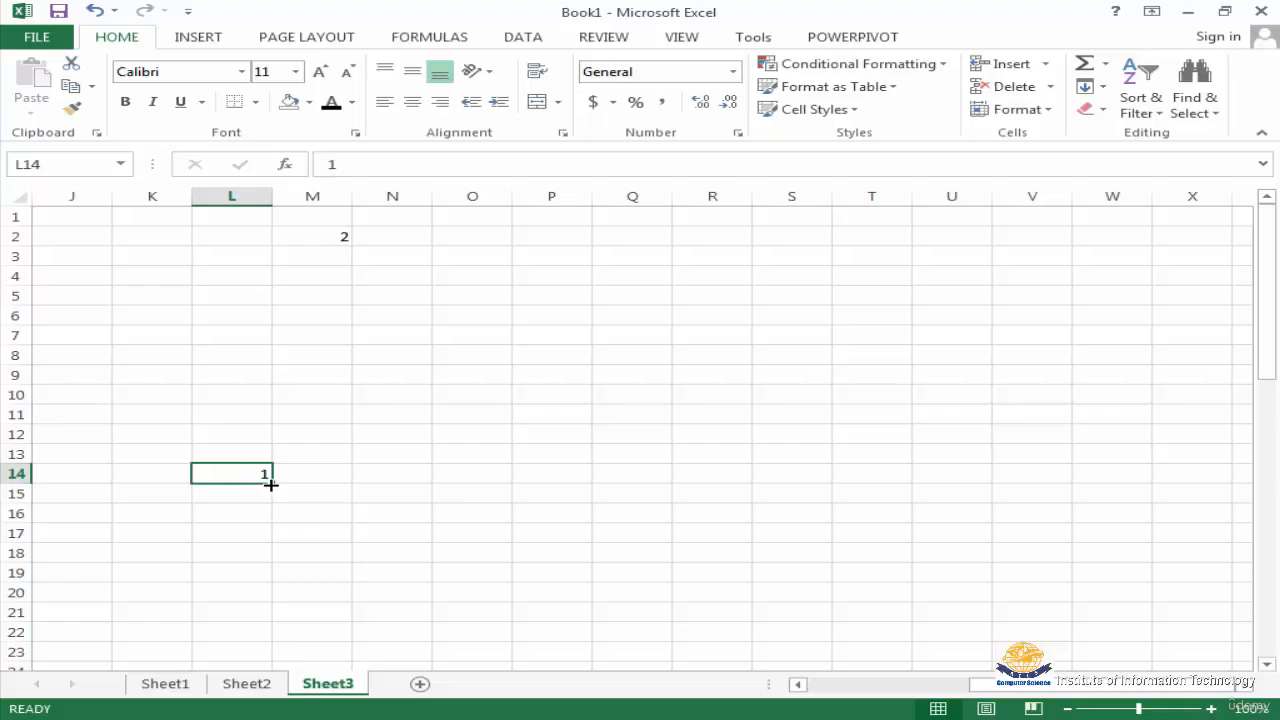
pyautogui.moveTo(270, 481); pyautogui.dragTo(272, 582)
pyautogui.moveTo(241, 473); pyautogui.dragTo(270, 573)
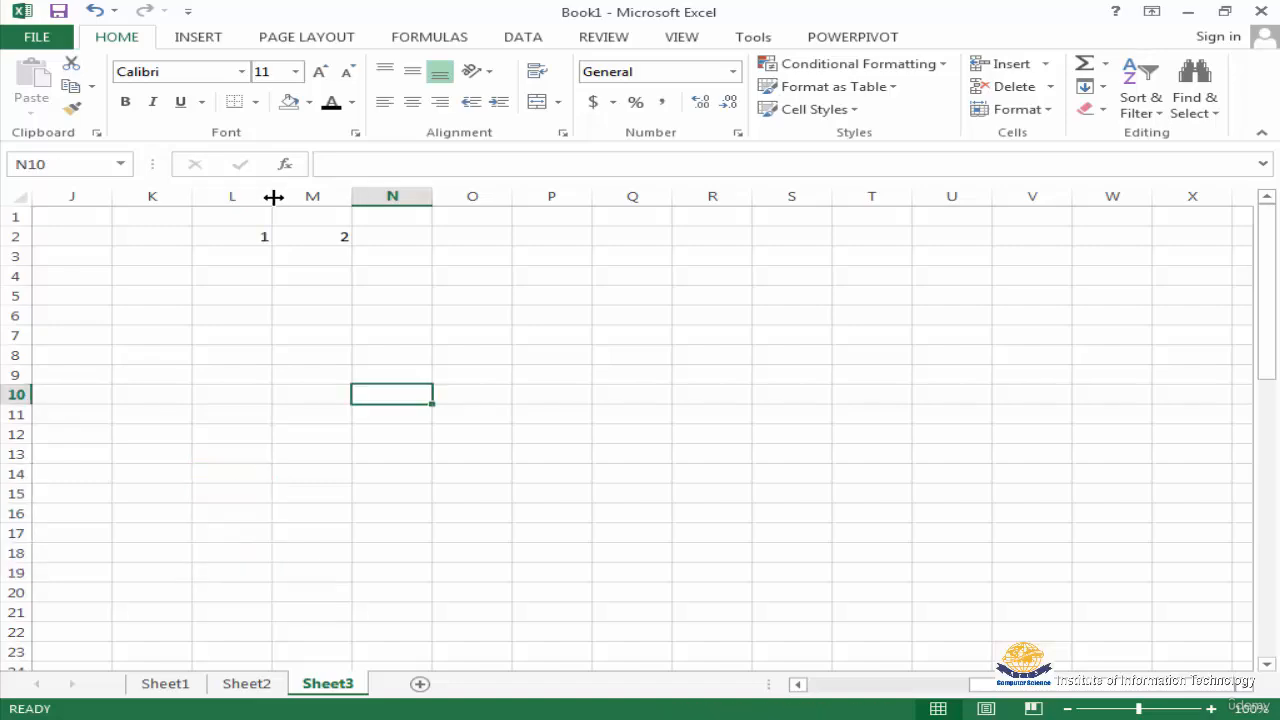